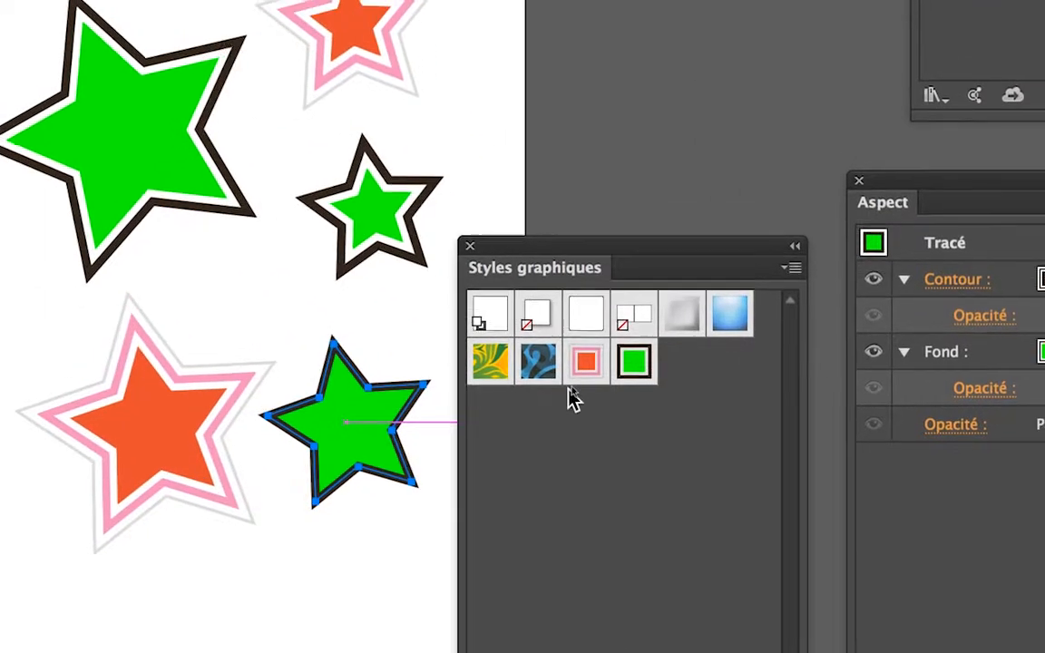
- Apply the Style graphique style to the selected star and add Style graphique 2 without replacing the first style
click(586, 372)
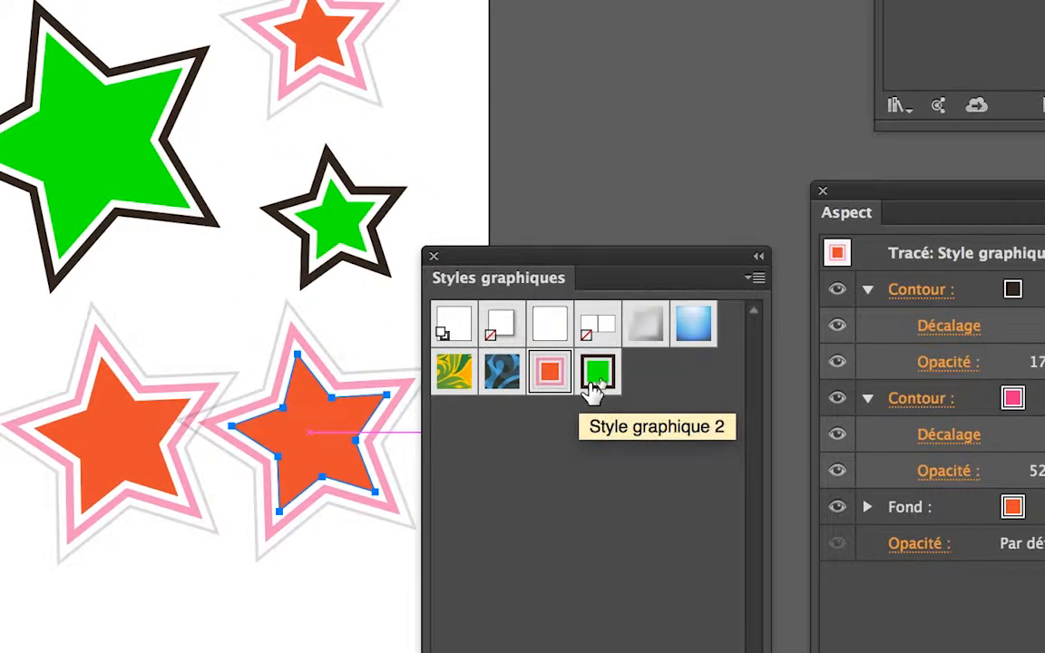
alt+click(591, 385)
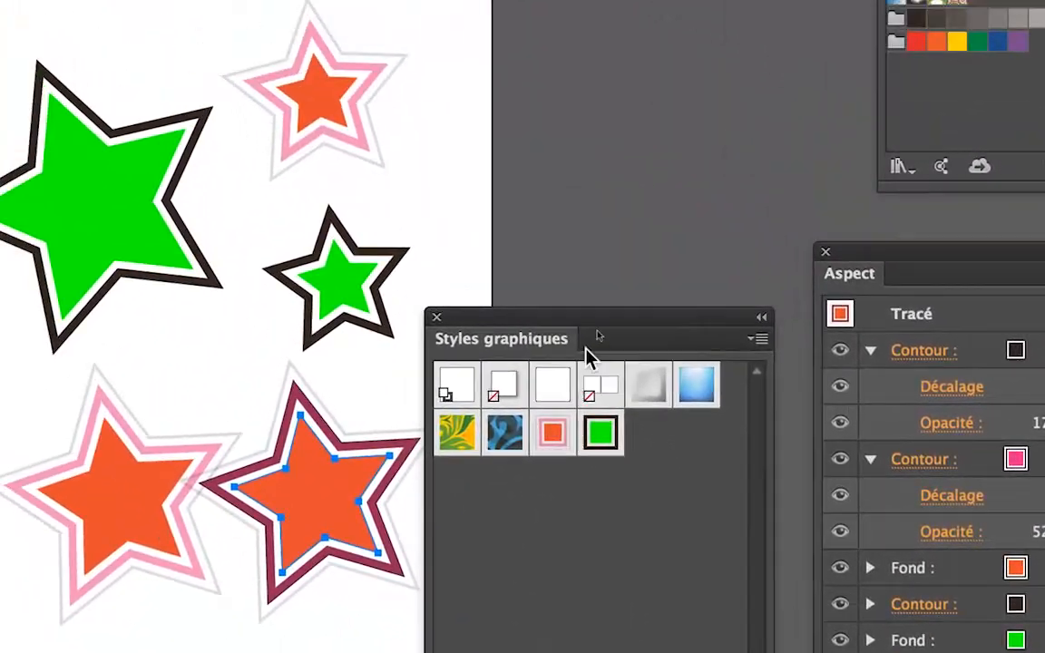
- Draw a new five-pointed star in the empty area of the artboard below the two orange stars
drag(586, 347, 608, 448)
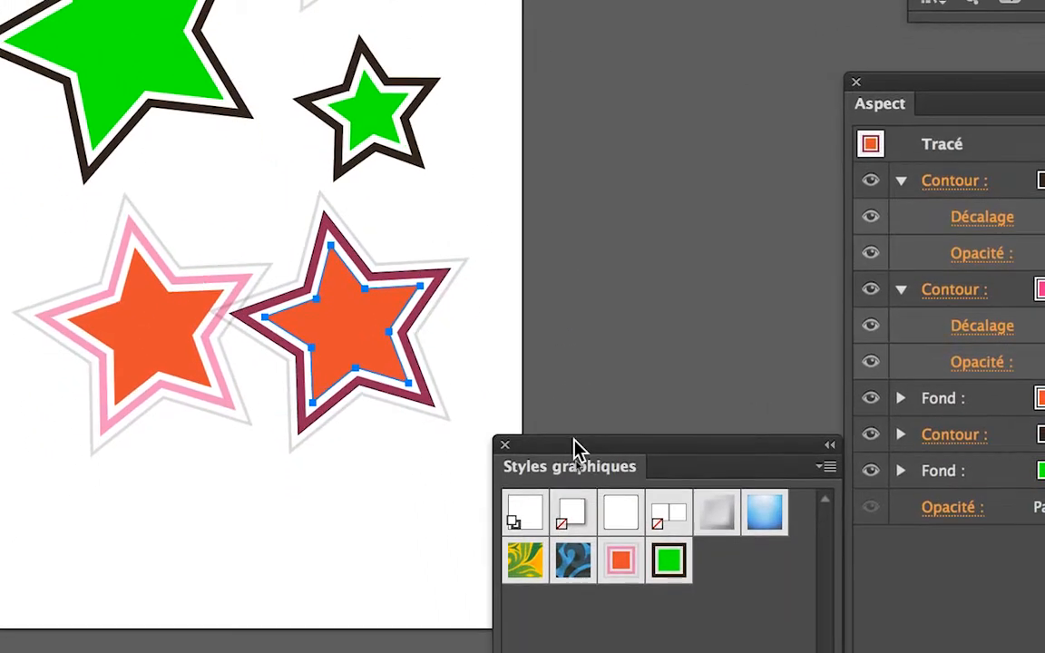
drag(623, 612, 664, 289)
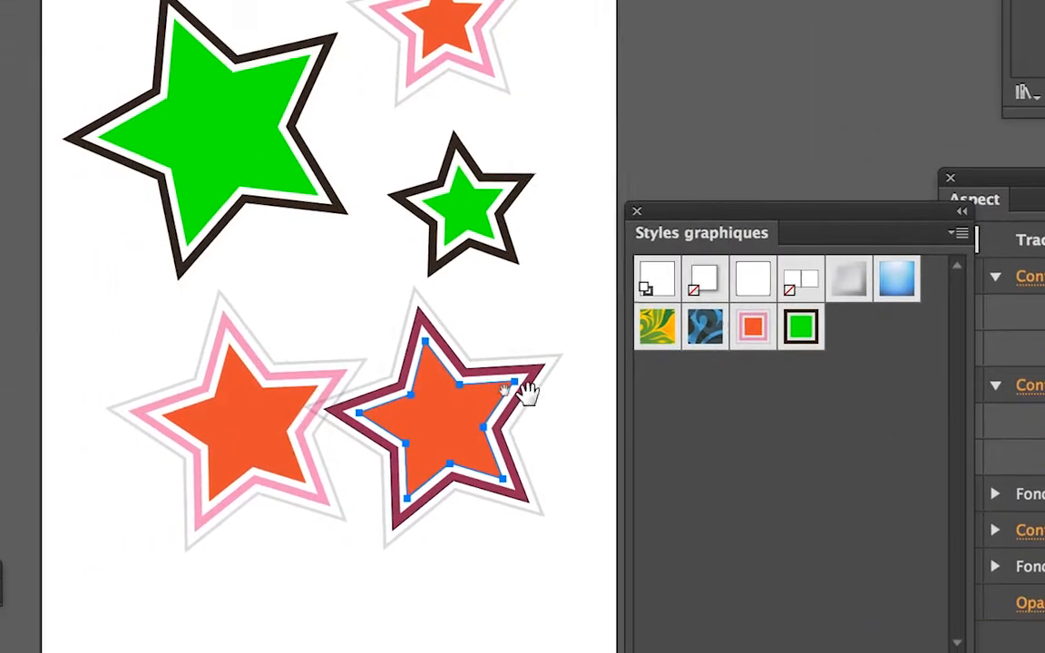
drag(528, 393, 585, 82)
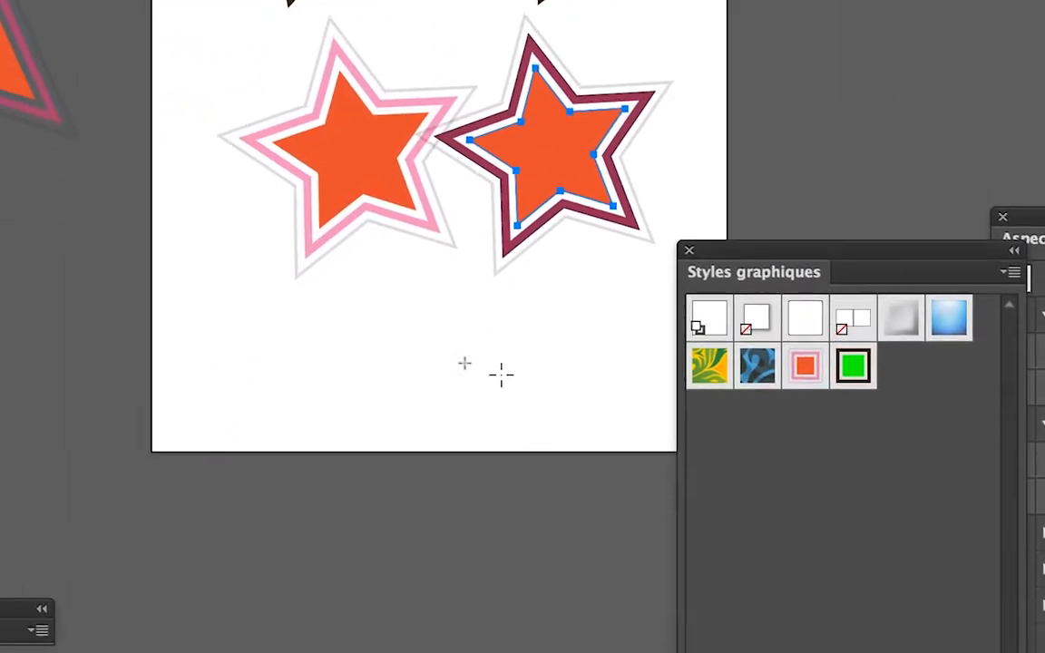
drag(349, 307, 400, 343)
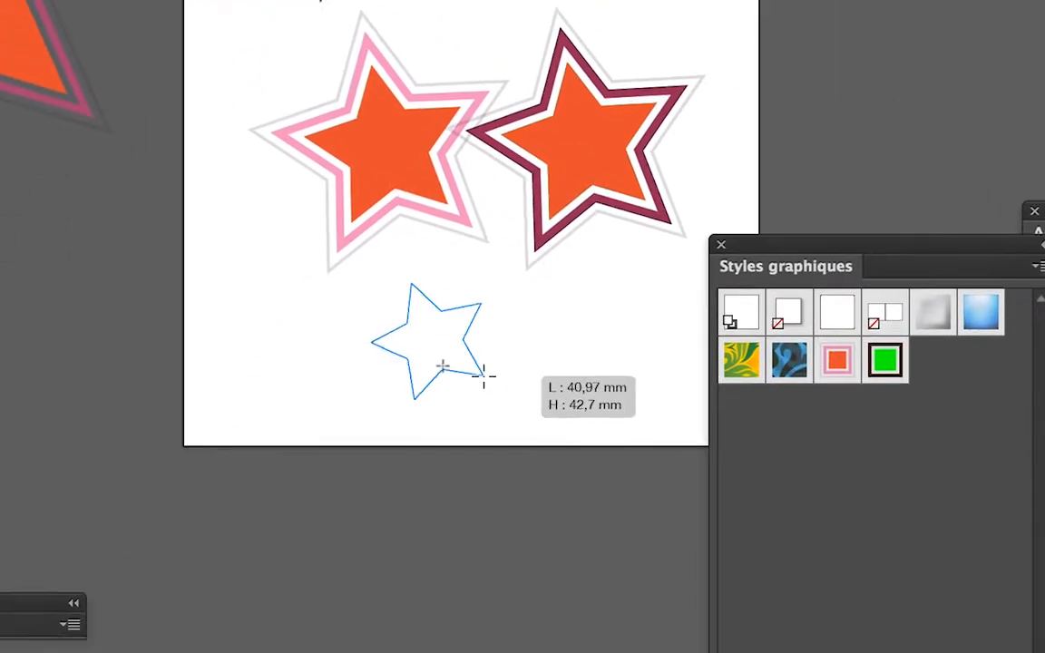
drag(484, 377, 485, 377)
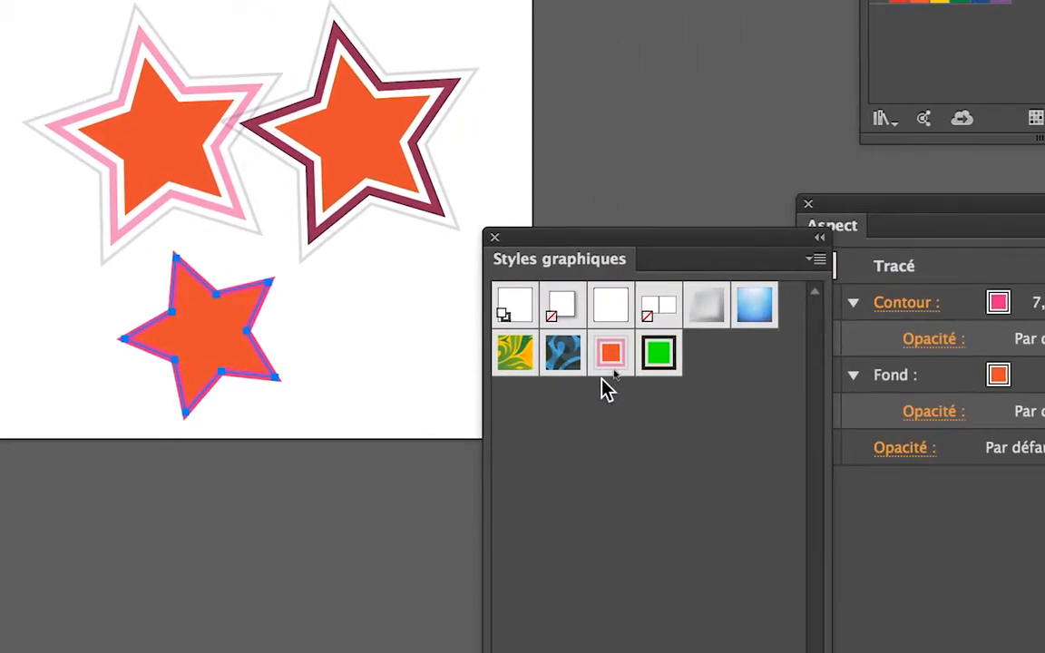
- Apply Style graphique 2 to the new star, add Style graphique cumulatively, and uncover the star's full list of appearance attributes
click(885, 360)
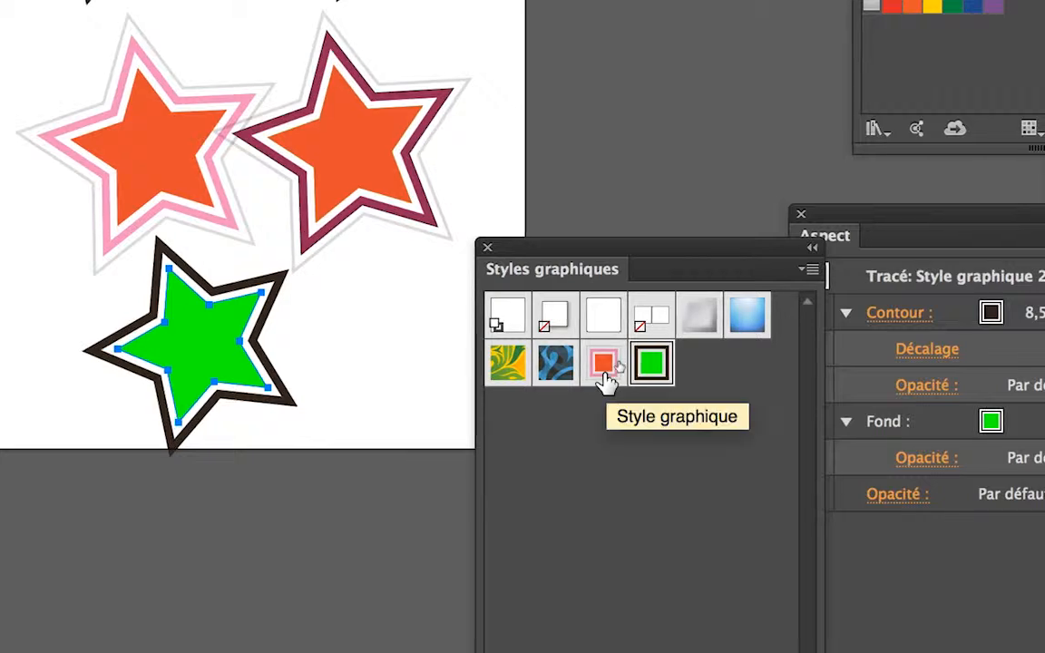
alt+click(606, 378)
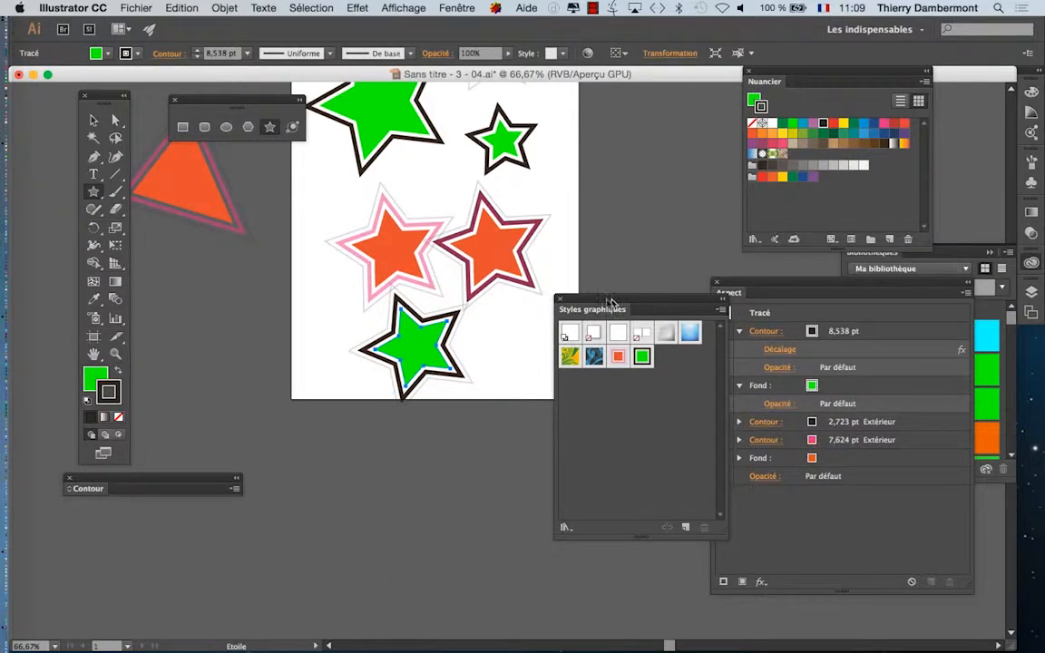
drag(610, 302, 365, 461)
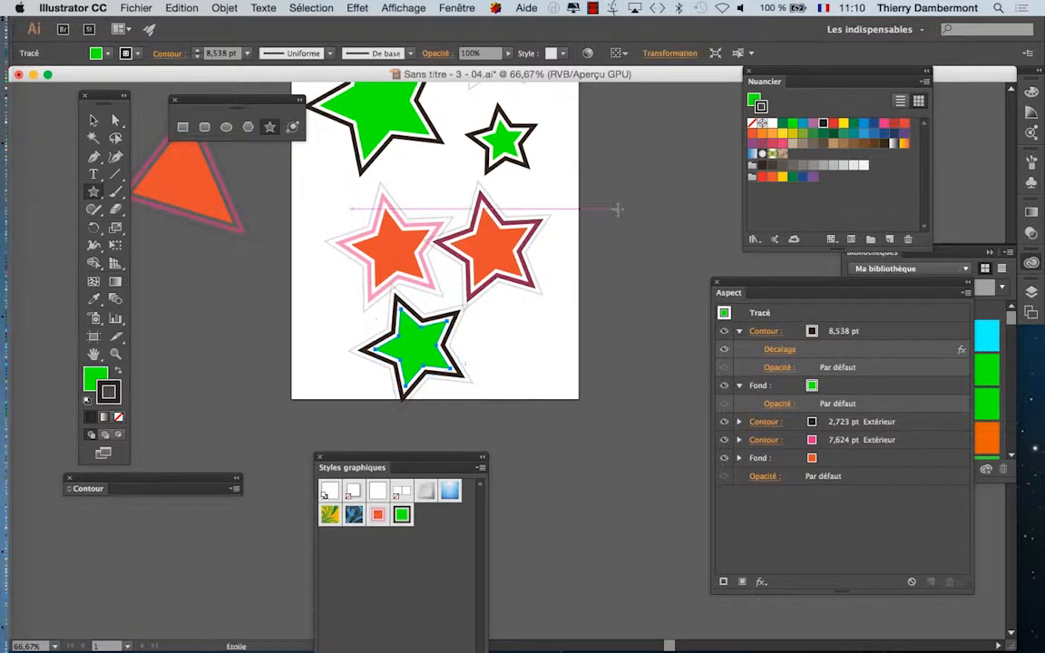
drag(745, 284, 742, 282)
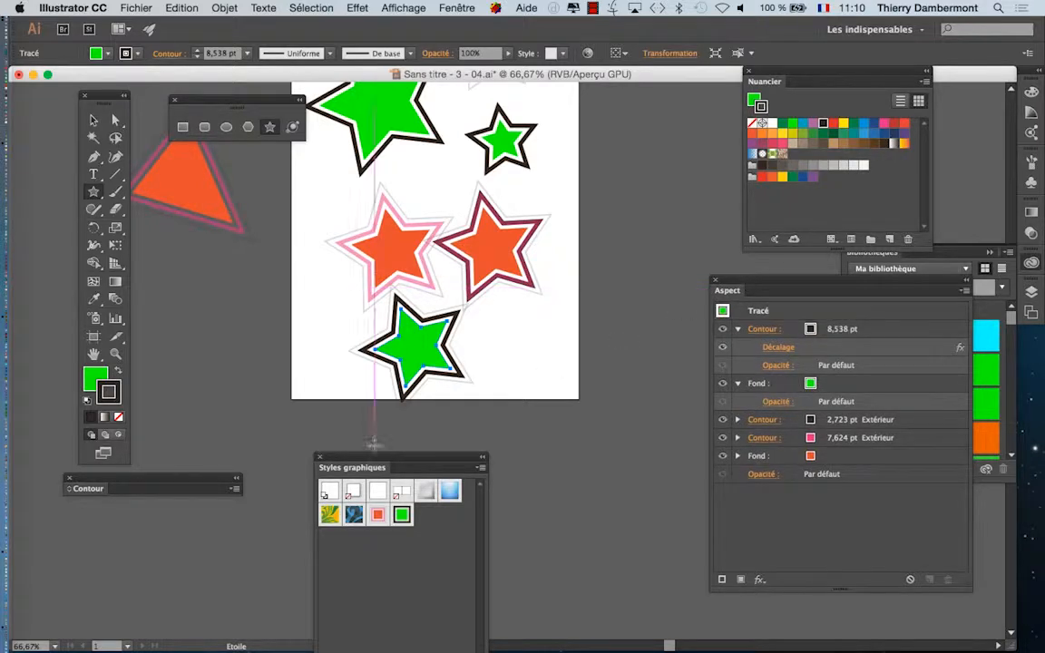
- Save the combined appearances of the purple-bordered orange star and the green star beneath it as two new graphic styles
drag(414, 469, 648, 246)
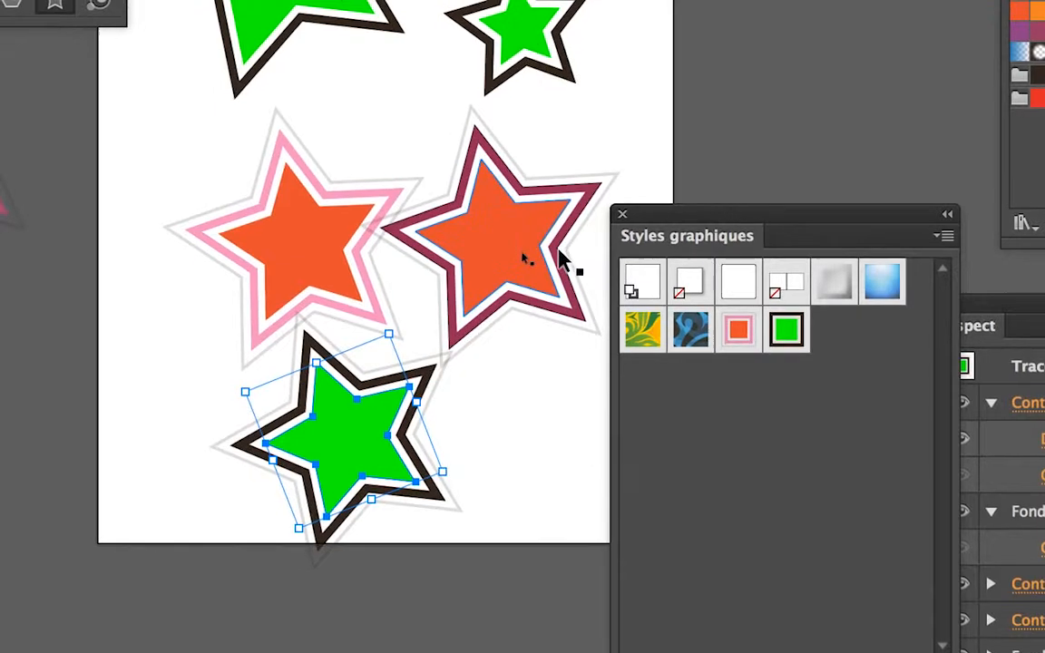
click(550, 254)
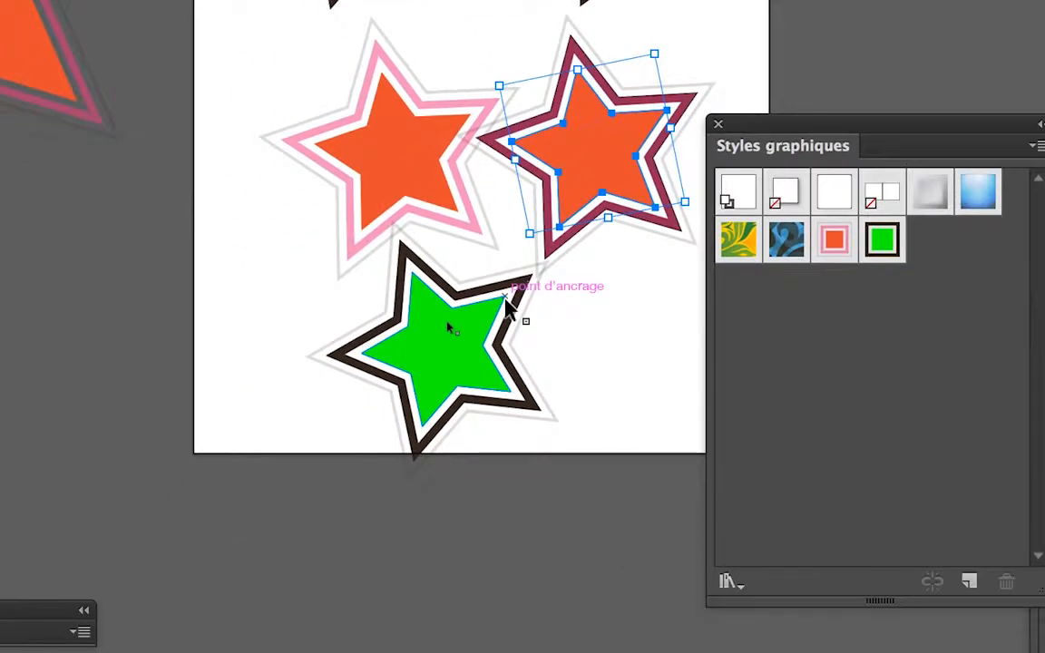
click(422, 389)
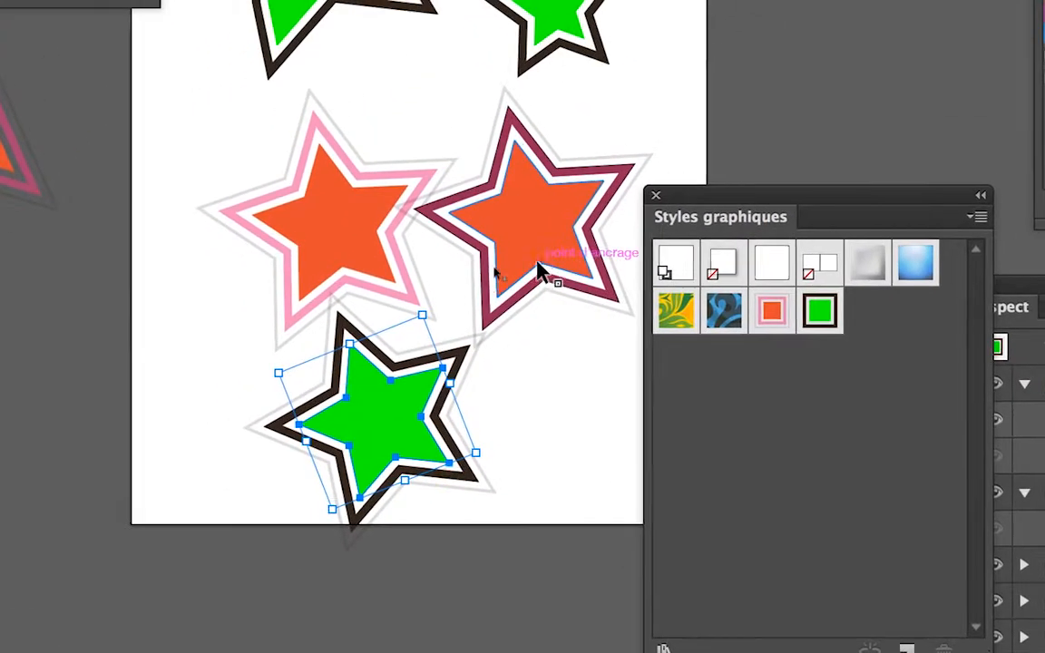
click(582, 213)
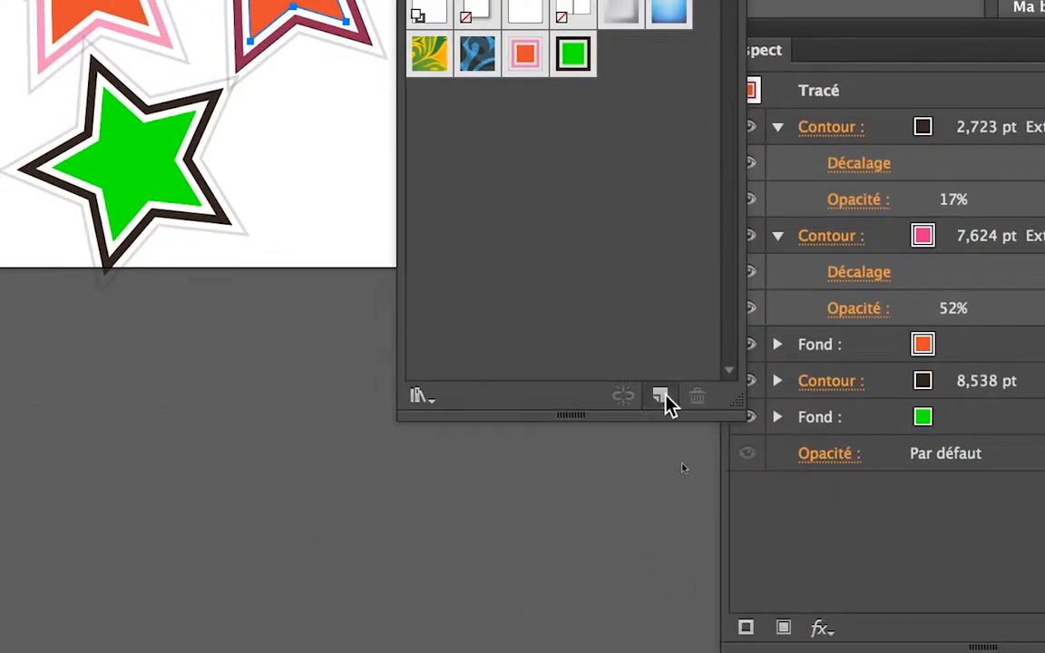
click(655, 385)
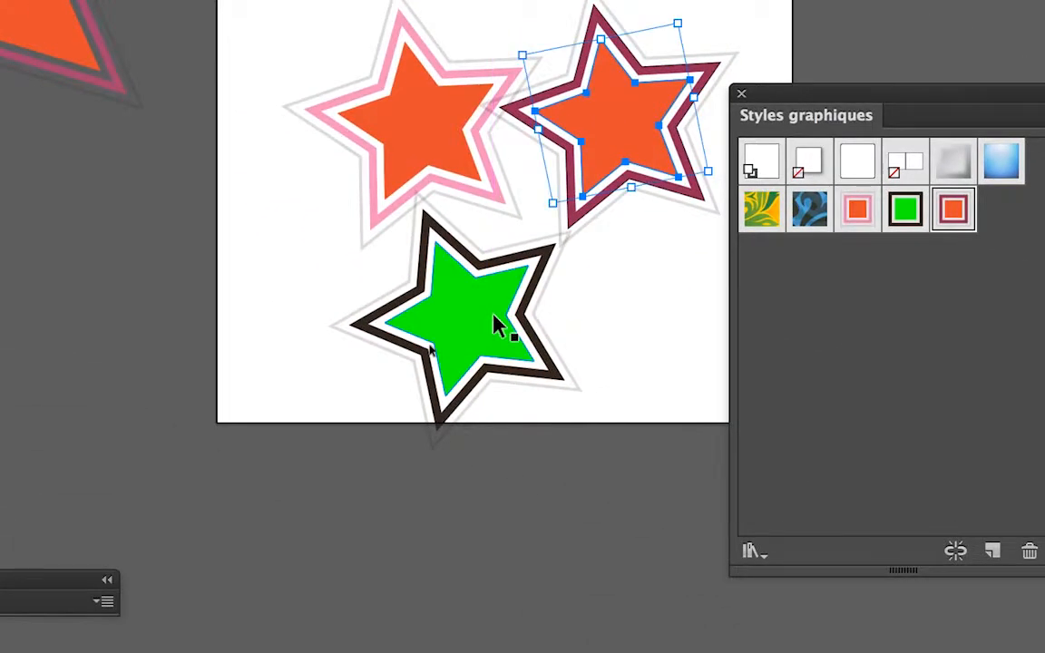
click(497, 327)
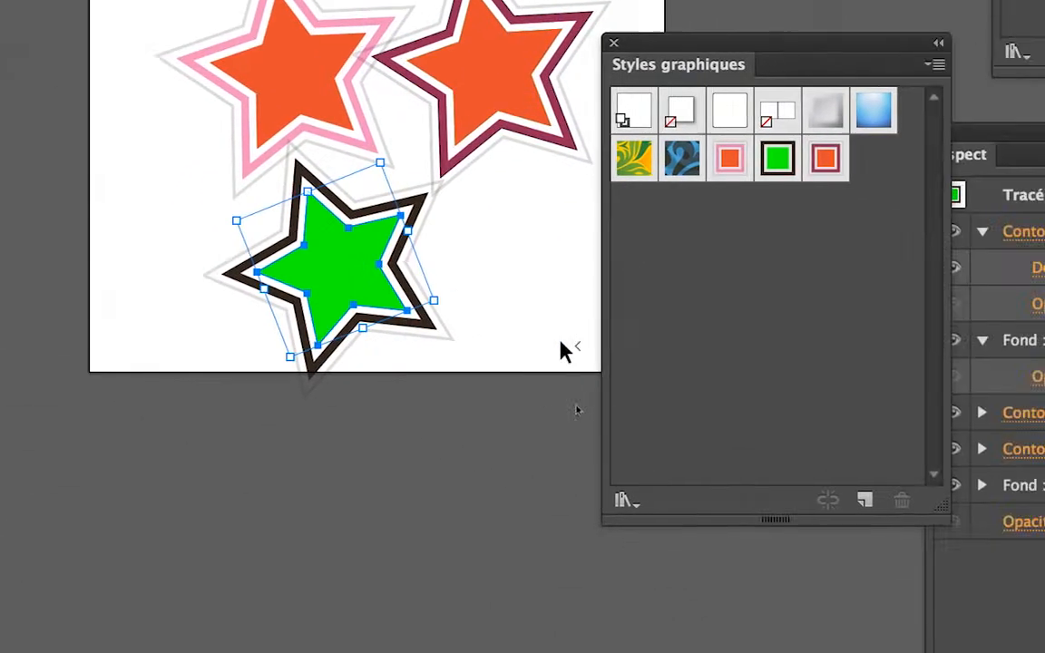
click(992, 550)
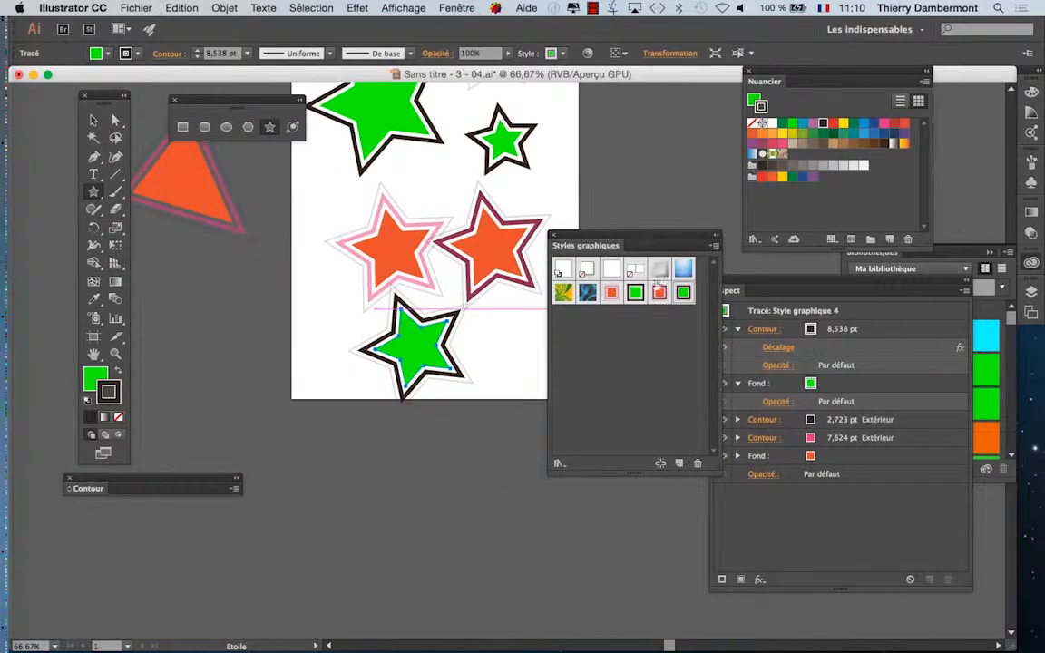
- Delete all six stars from the artboard
drag(621, 237, 670, 149)
scroll(532, 300, down, 1)
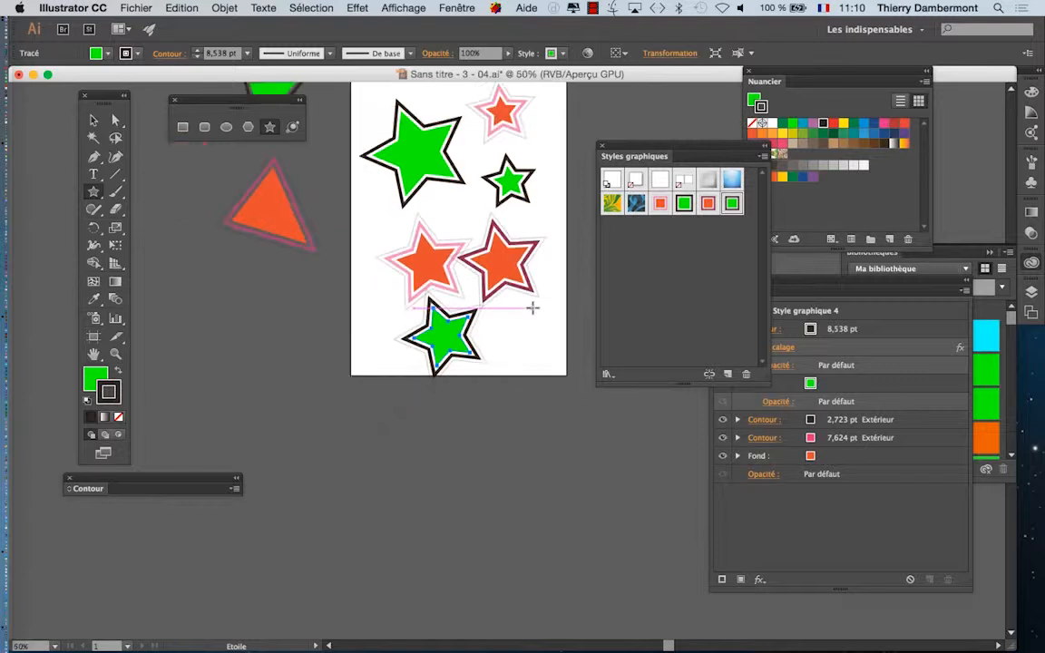
drag(548, 262, 491, 328)
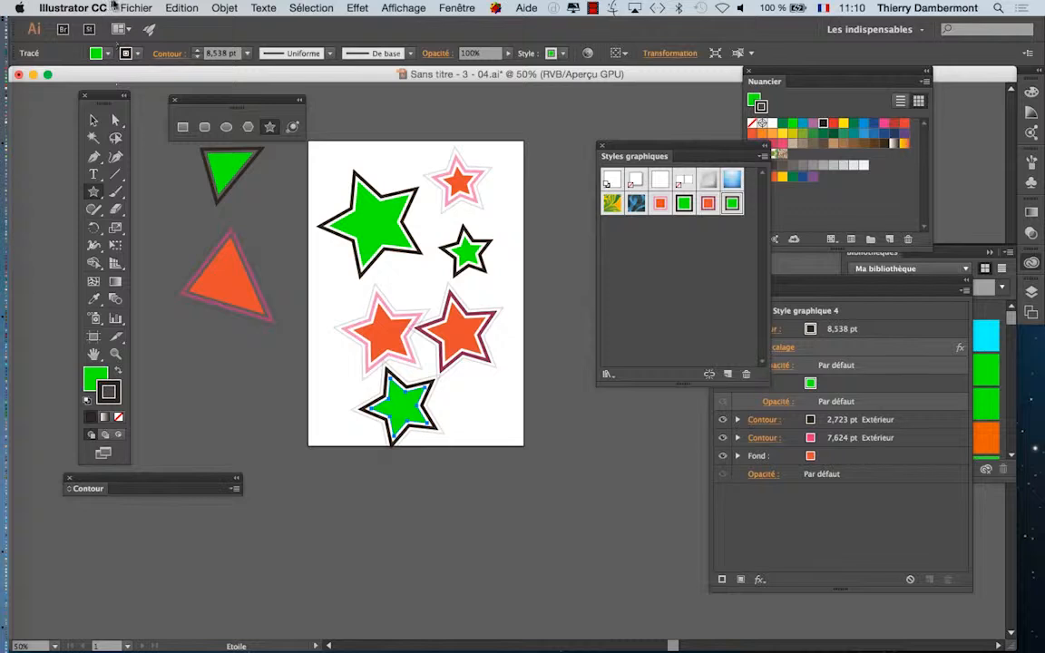
click(93, 120)
drag(354, 147, 481, 442)
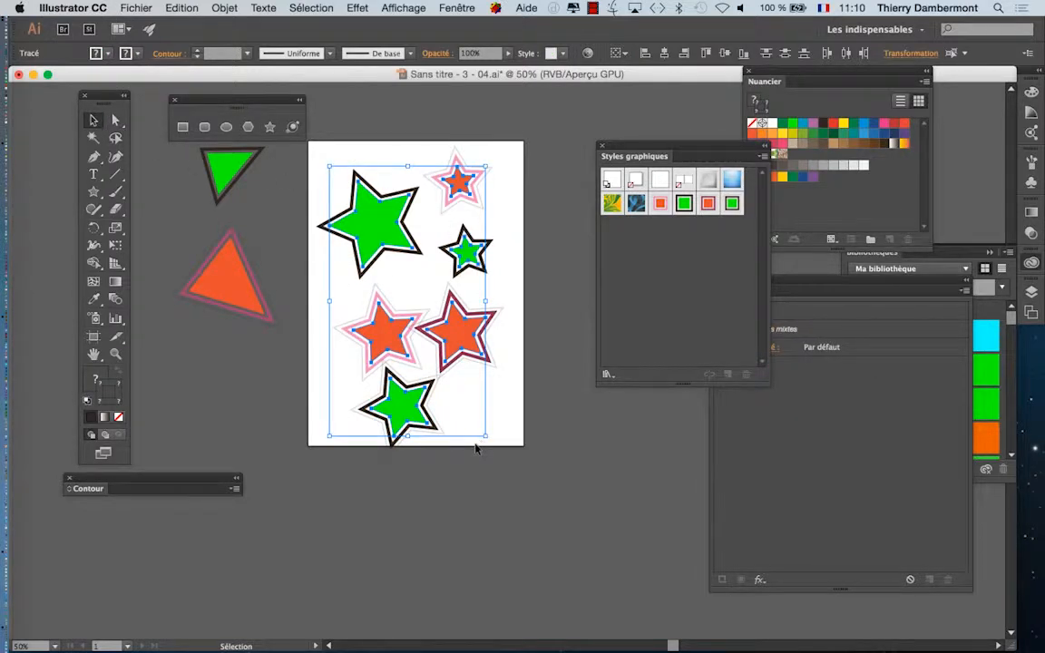
key(Delete)
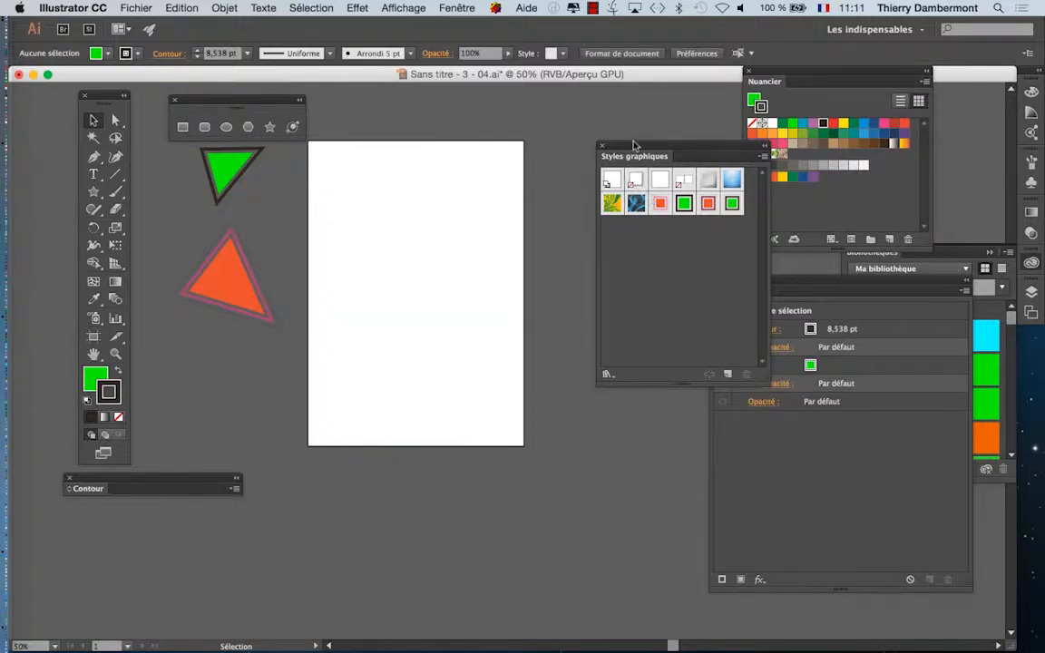
- Rearrange the graphic styles and the toolbox around the empty artboard and activate the Type tool
drag(632, 147, 586, 138)
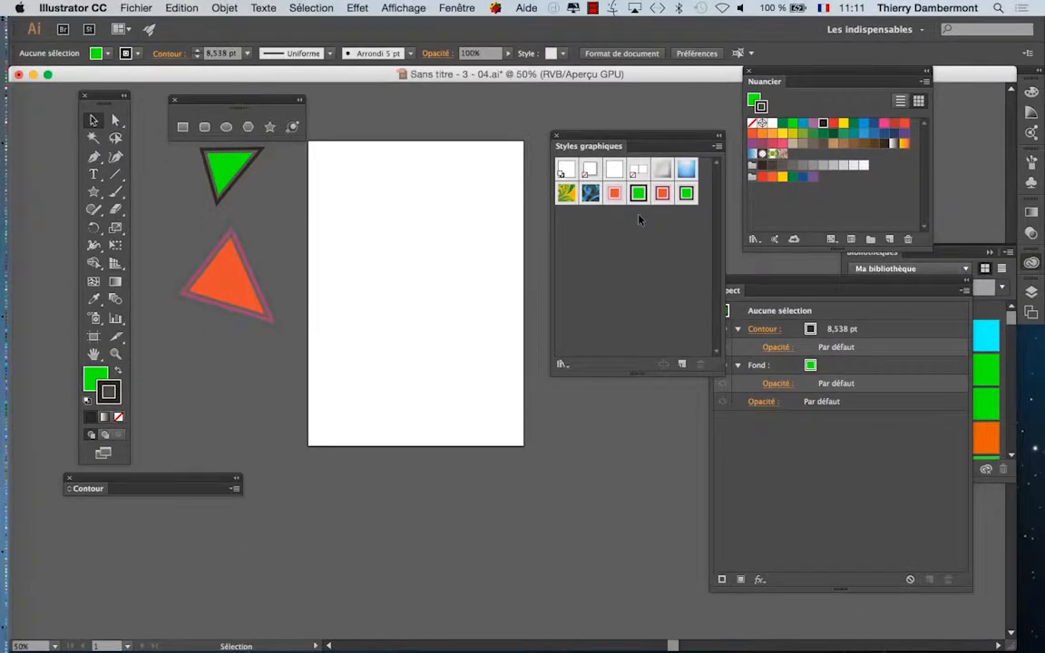
mouse_move(110, 96)
mouse_down()
mouse_move(259, 182)
mouse_move(235, 171)
mouse_up()
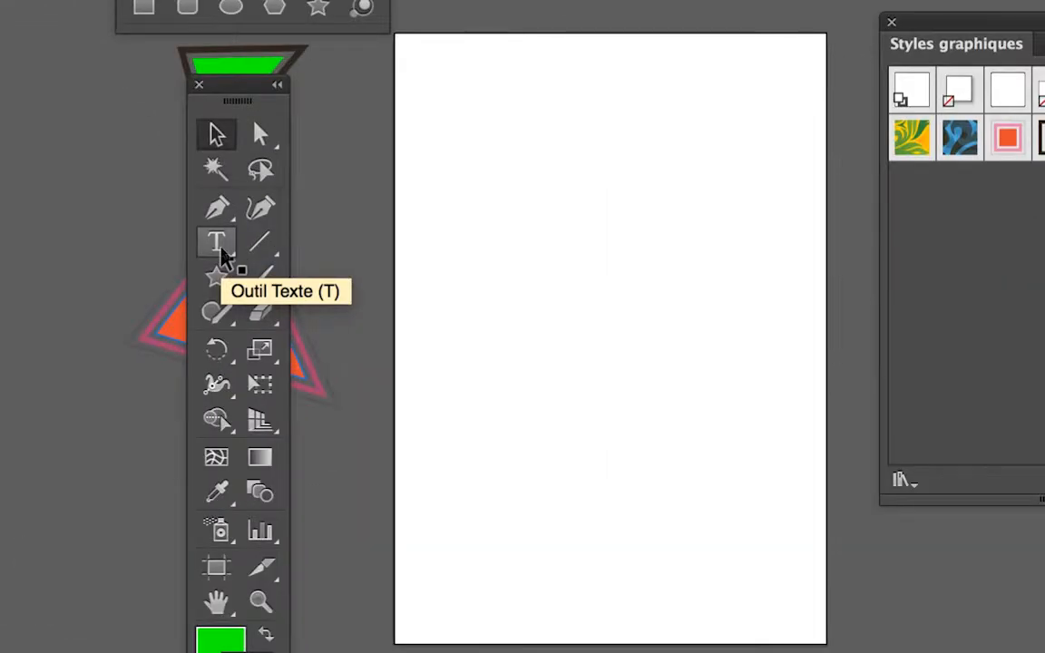
click(224, 254)
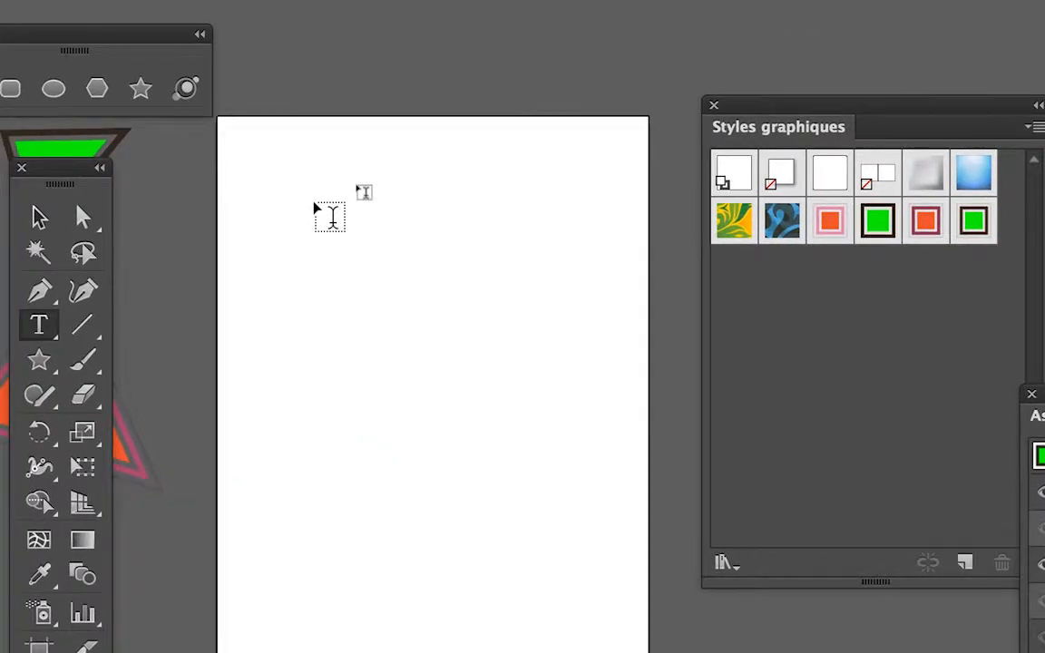
drag(315, 203, 561, 345)
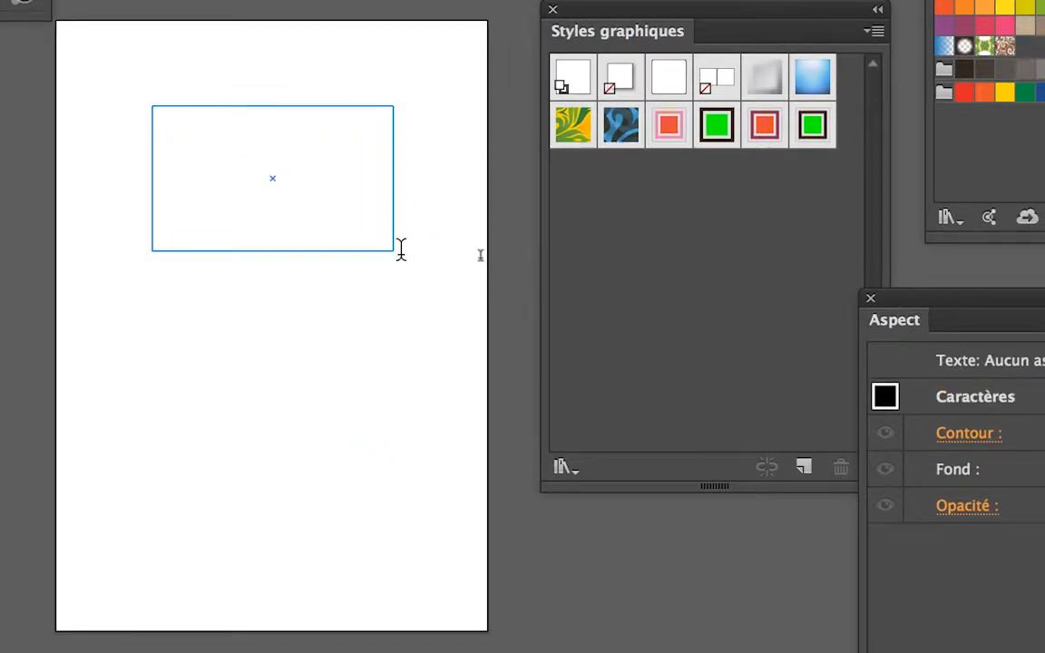
key(Escape)
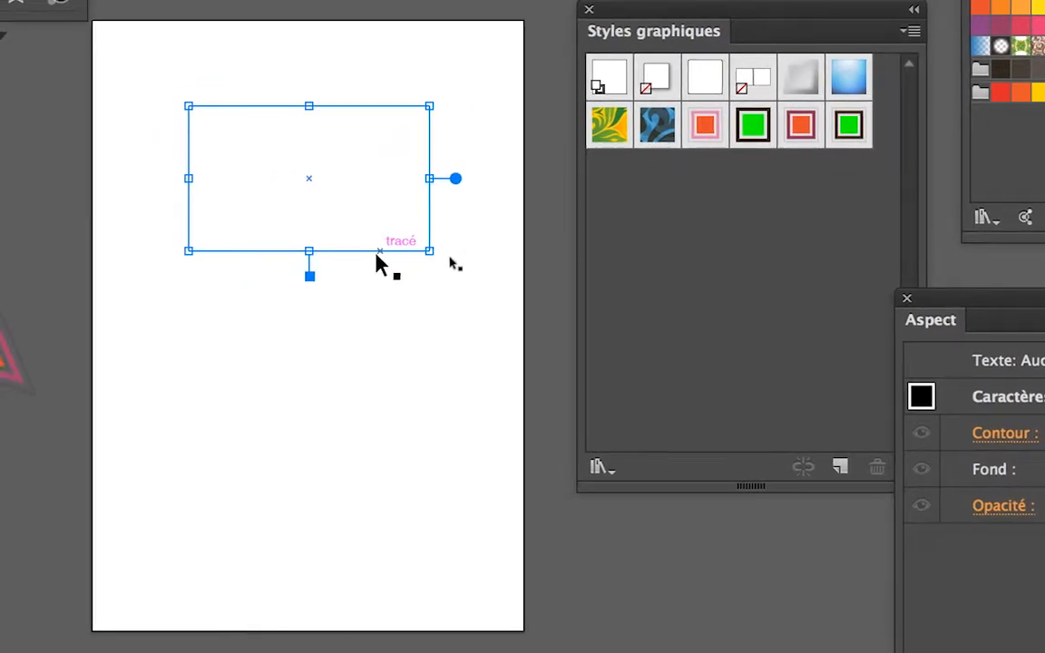
key(t)
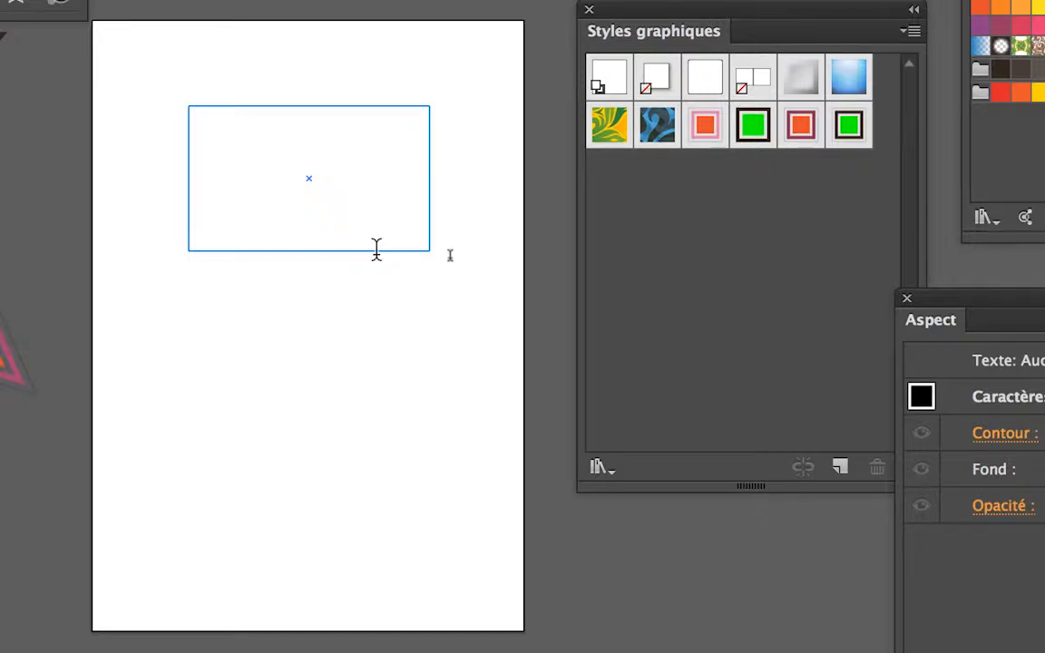
key(v)
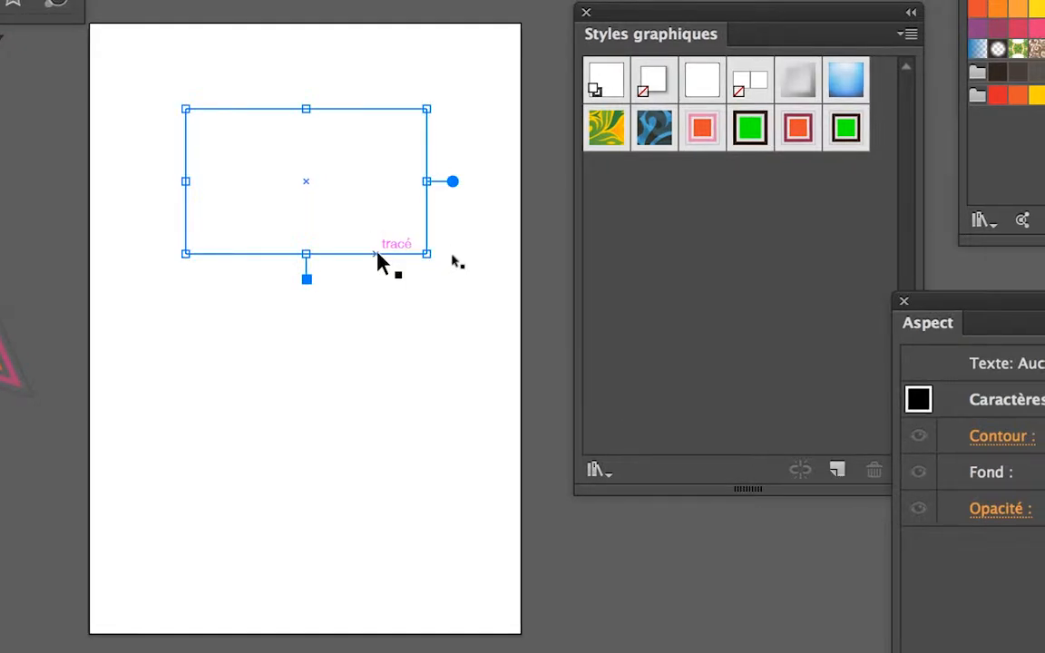
super+click(376, 252)
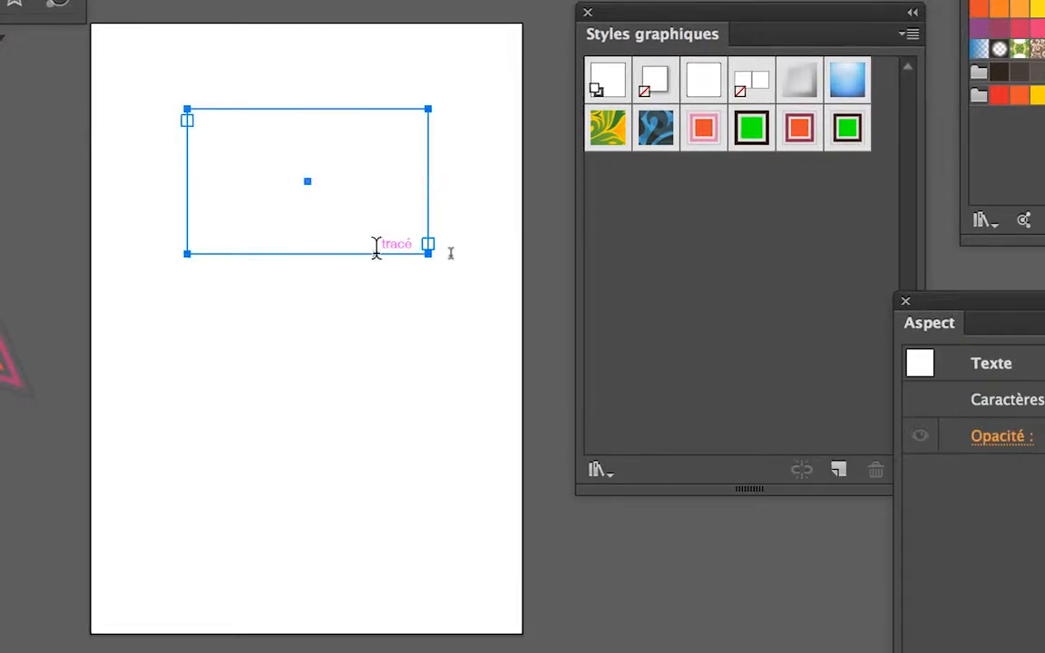
key(Delete)
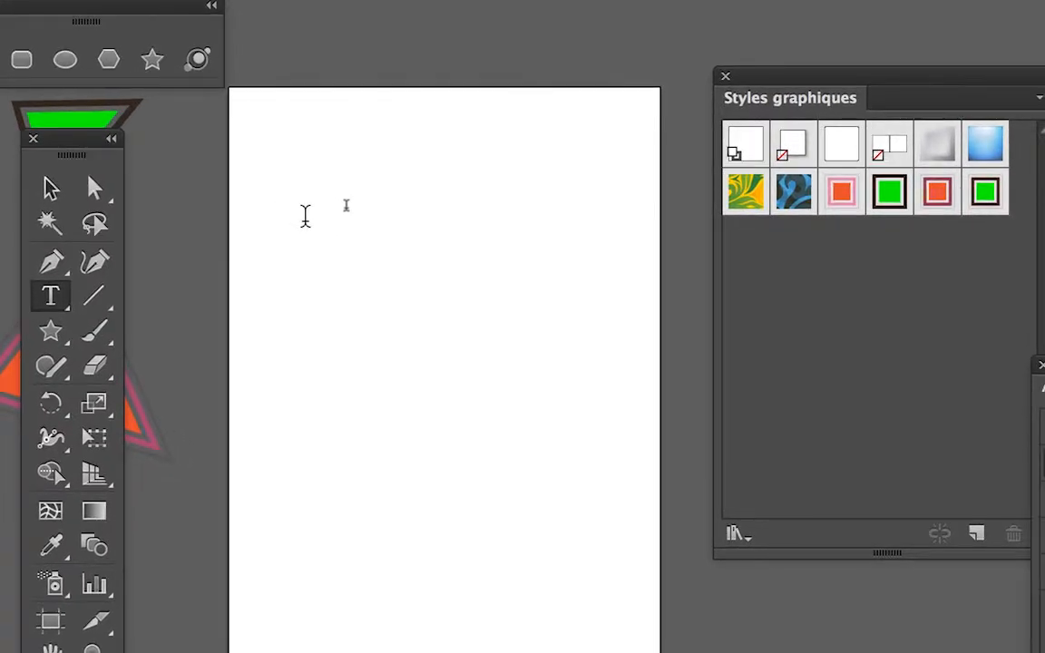
- Place the point text "doggy" in the upper part of the artboard and enlarge it proportionally with Free Transform
key(super+z)
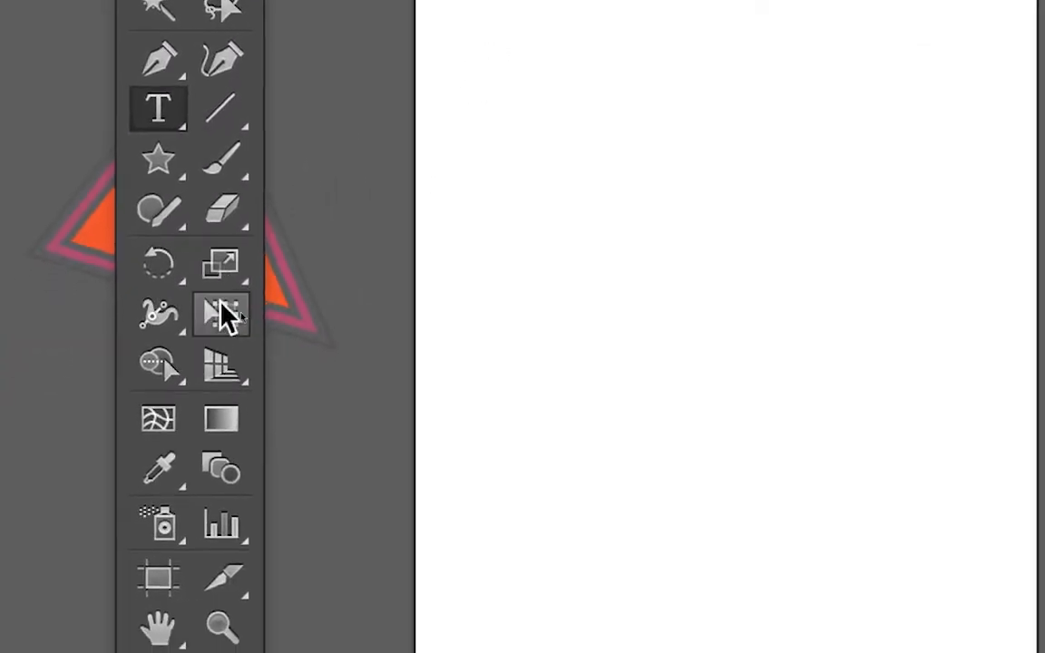
click(221, 315)
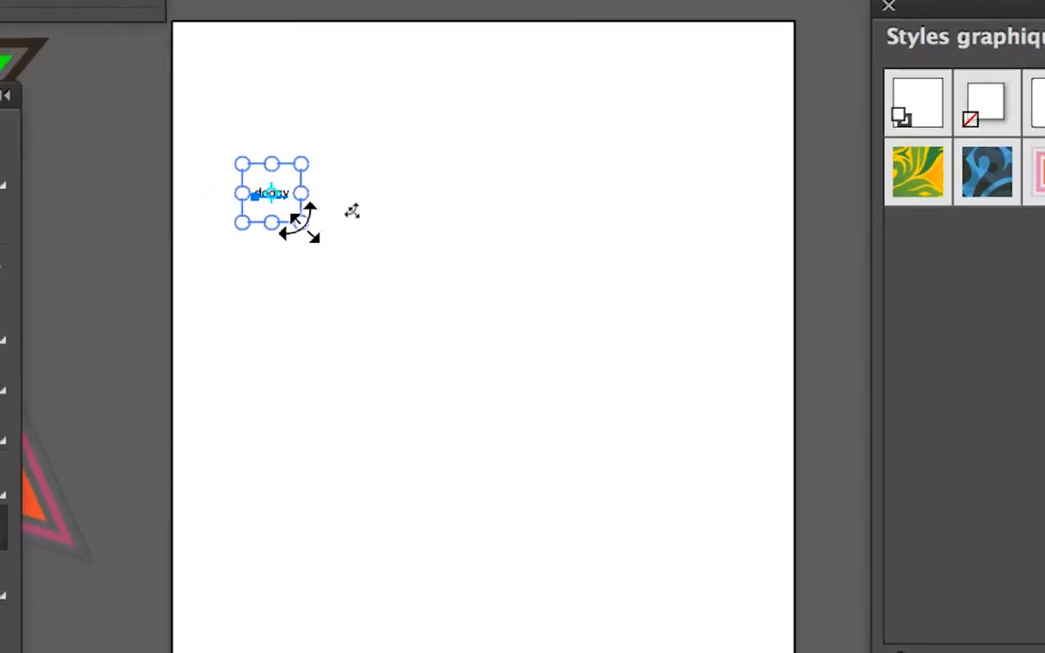
drag(301, 223, 561, 439)
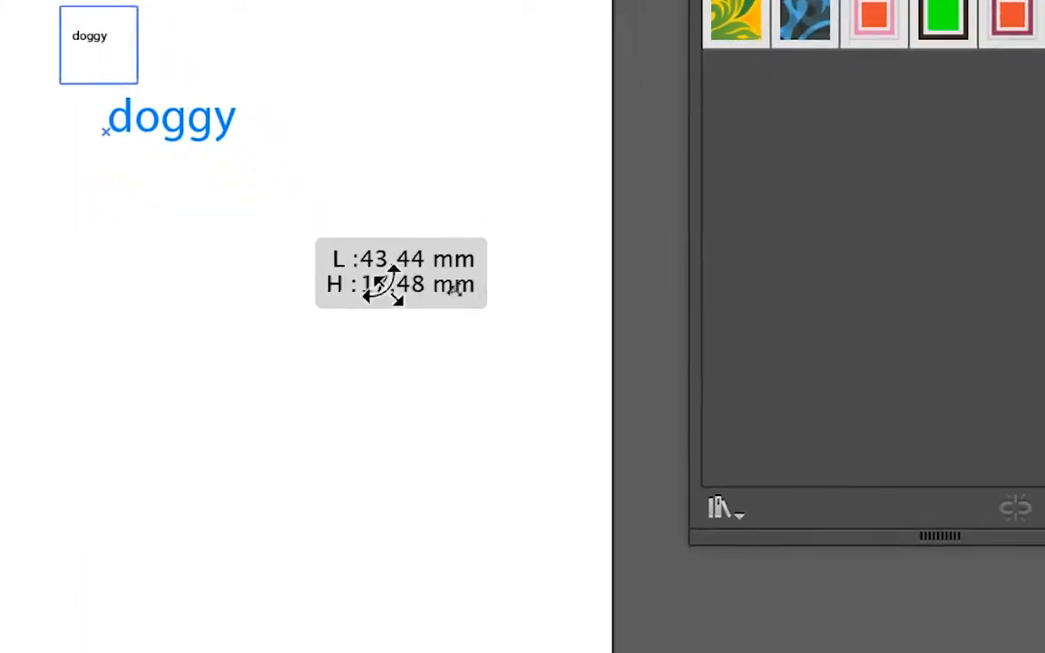
drag(383, 285, 587, 419)
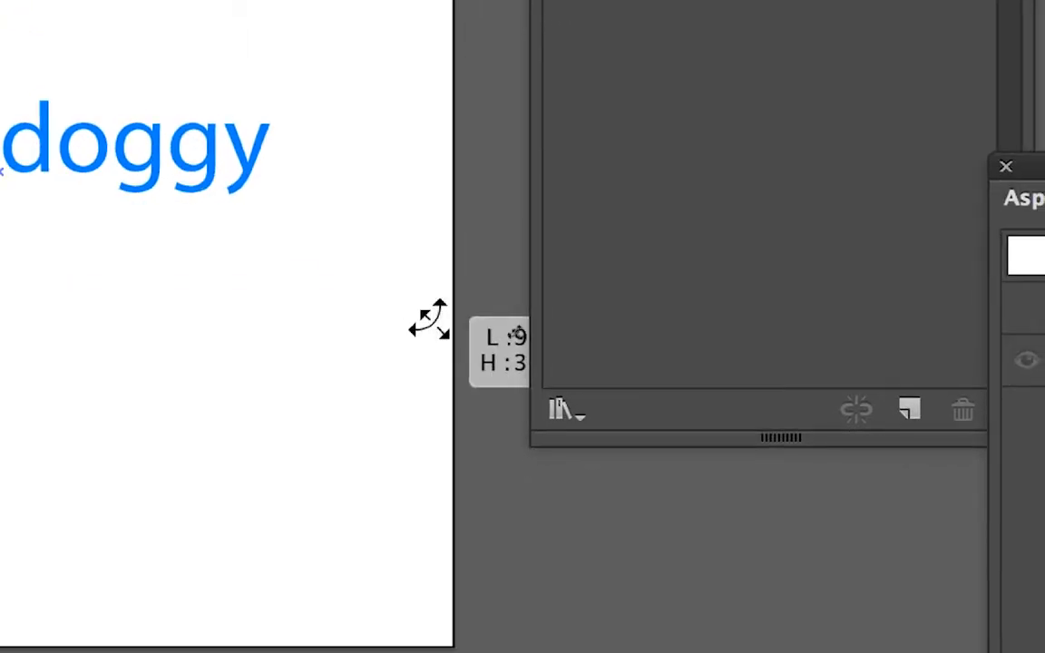
- Enlarge the "doggy" text proportionally to about 194 pt with Free Transform so it spans most of the artboard's width
drag(429, 319, 432, 324)
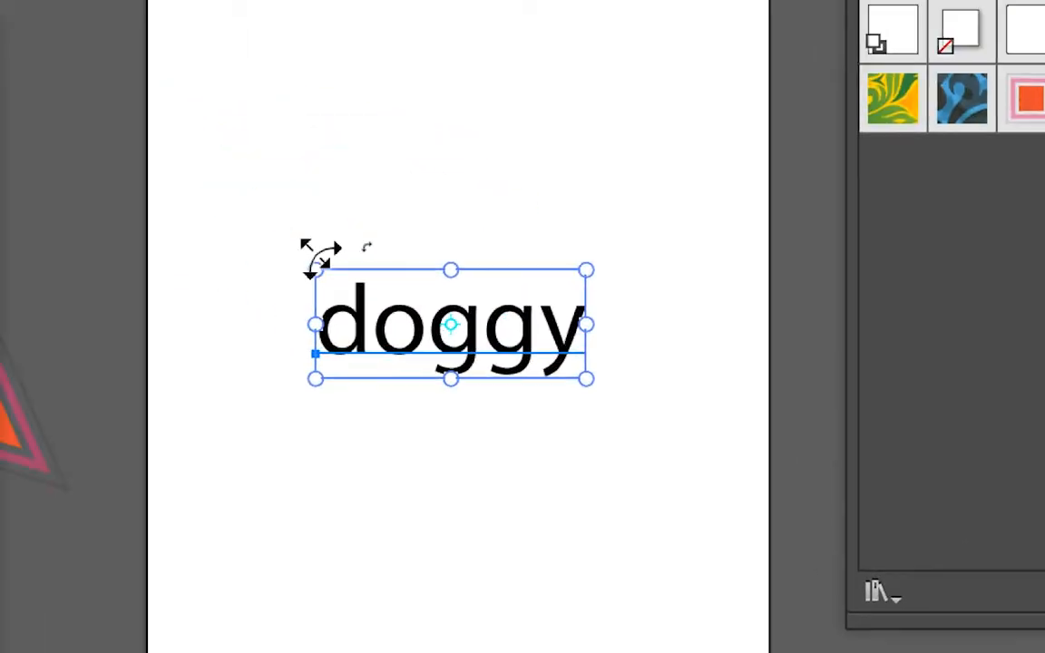
drag(171, 129, 88, 68)
drag(292, 240, 258, 236)
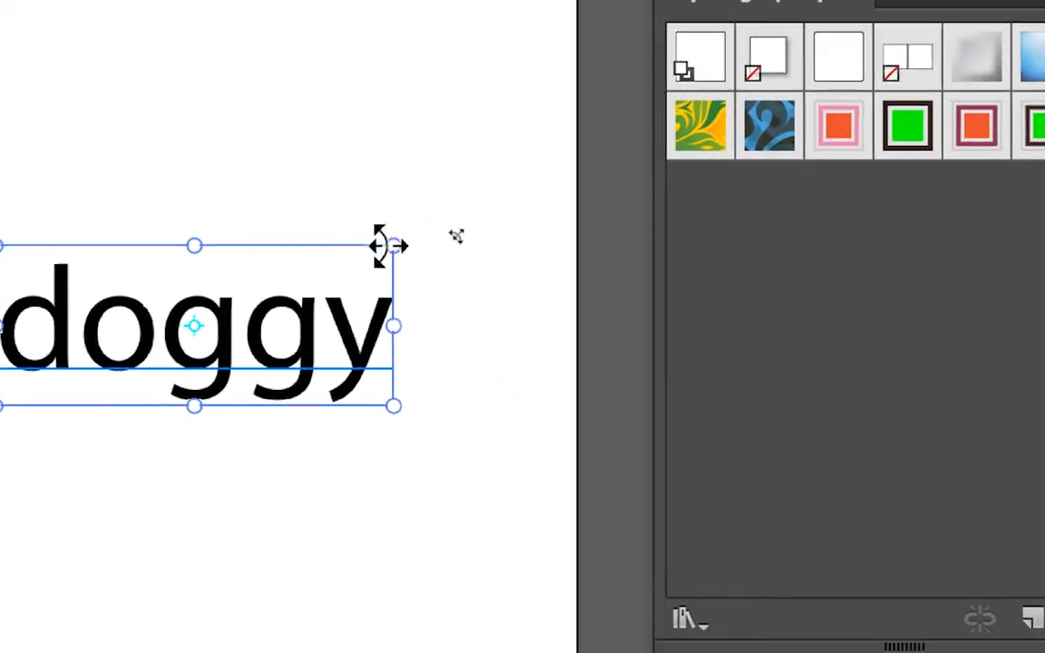
drag(410, 242, 423, 222)
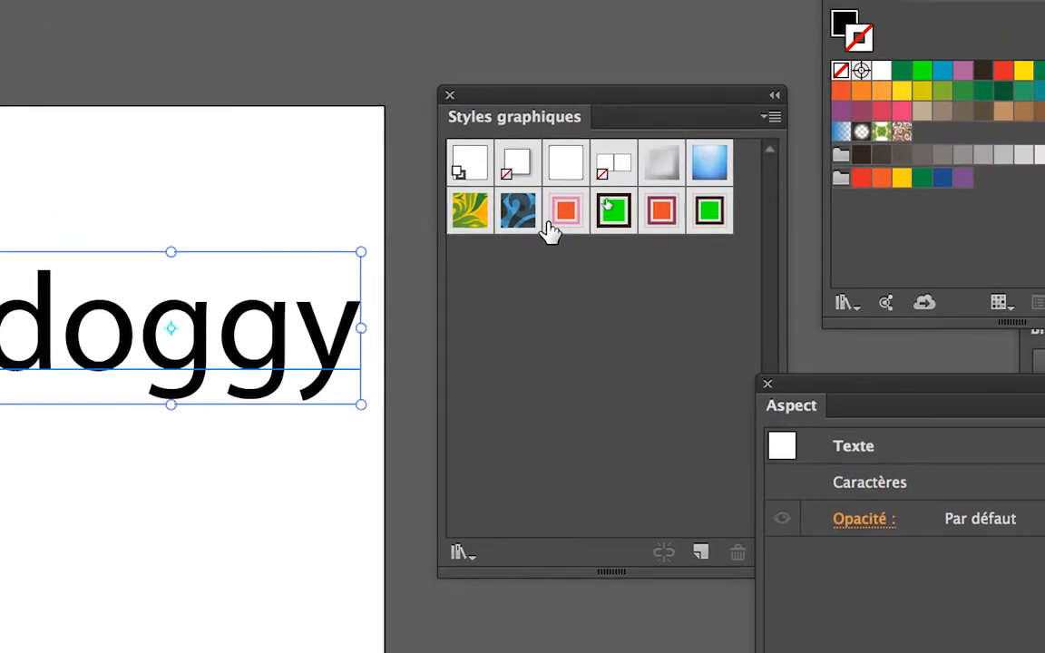
- Try Style graphique, Style graphique 3 and Style graphique 4 in turn on the "doggy" text, finishing with Style graphique 4
click(553, 216)
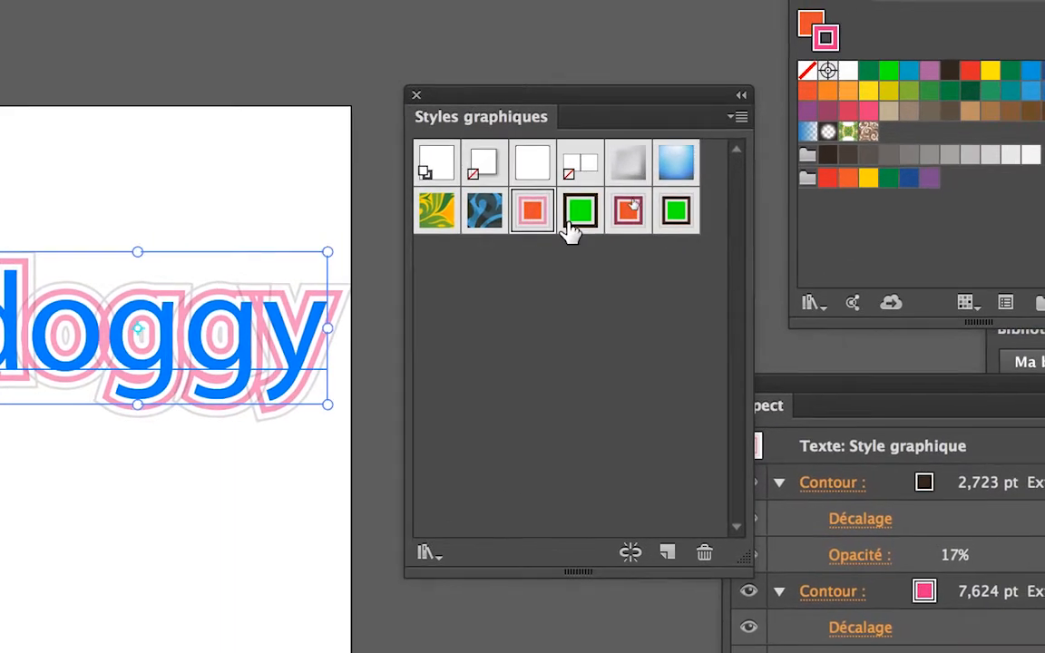
click(599, 222)
click(591, 222)
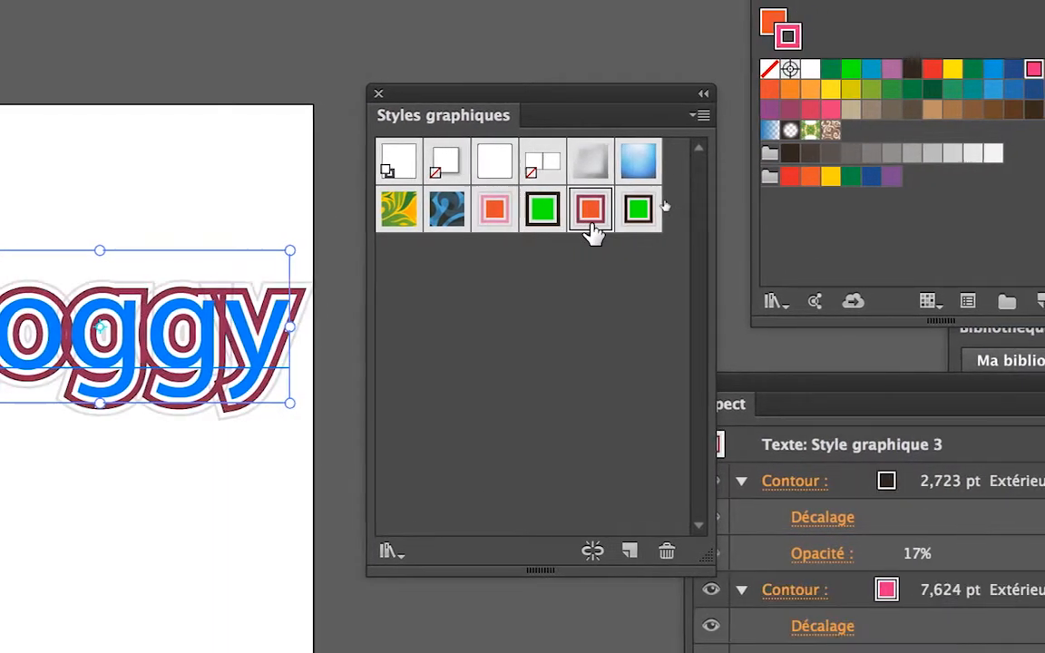
click(639, 222)
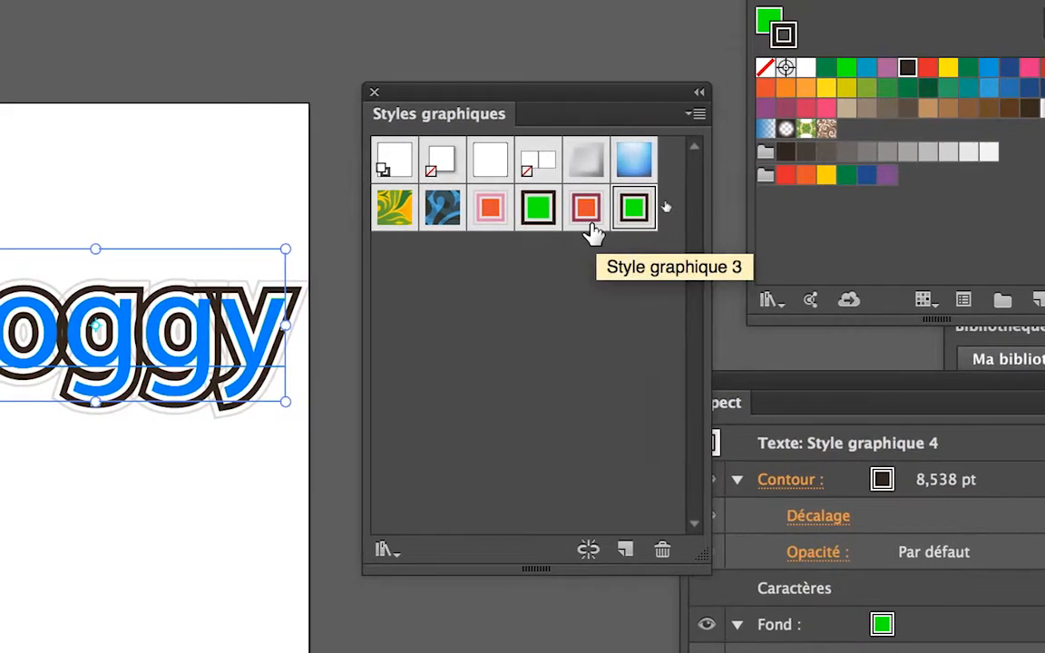
click(591, 231)
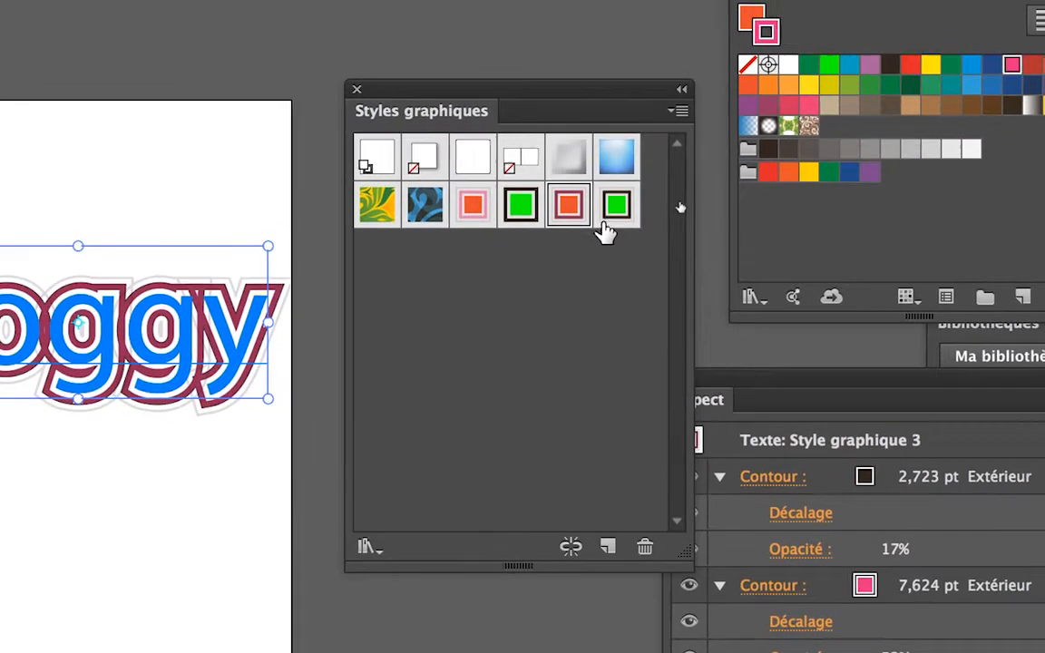
click(622, 231)
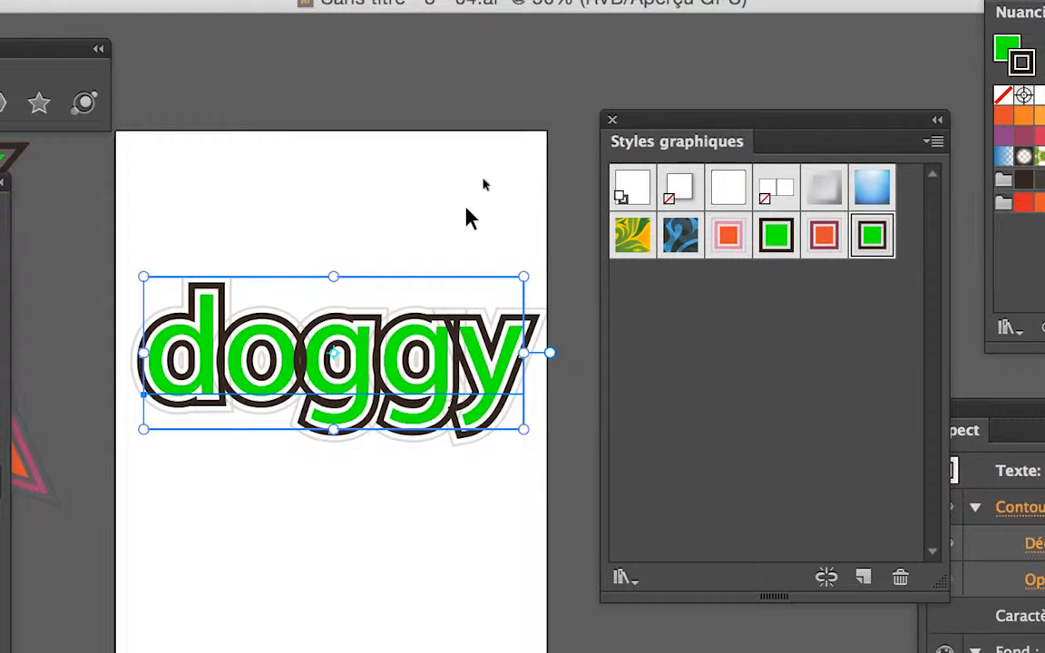
click(214, 192)
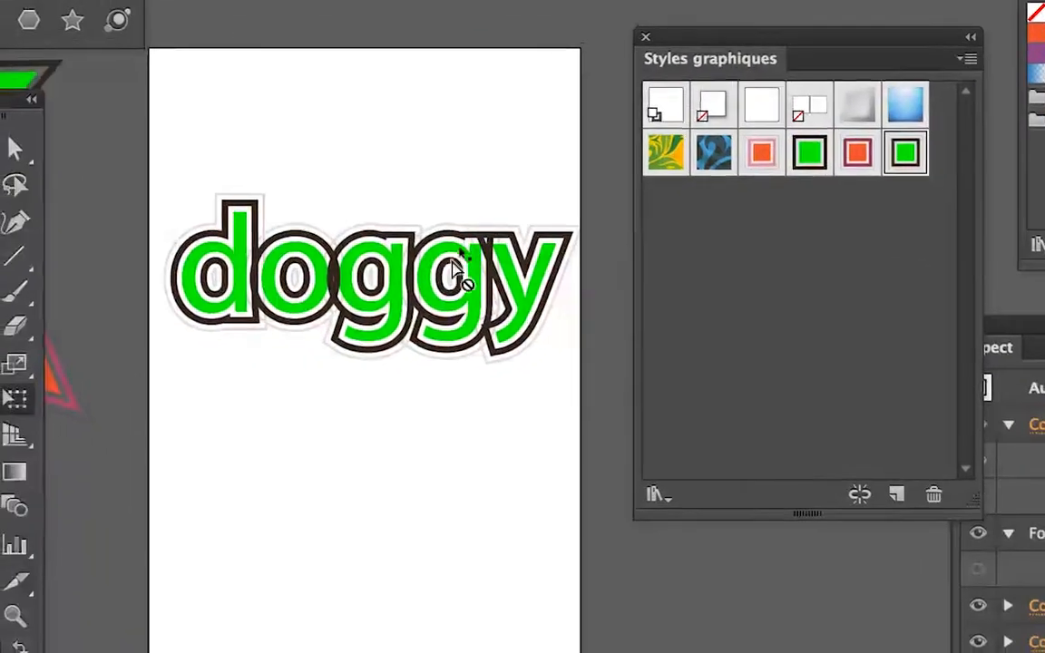
- Reselect the "doggy" text, try Style graphique 2, apply the orange style with the pink border, and deselect the text
super+click(451, 287)
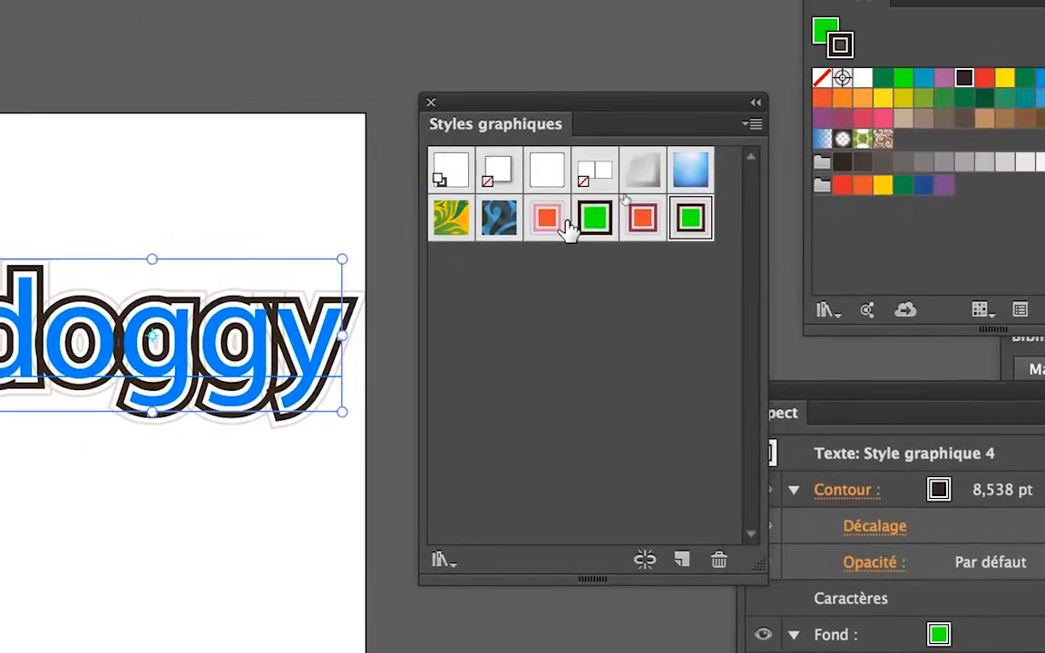
click(588, 220)
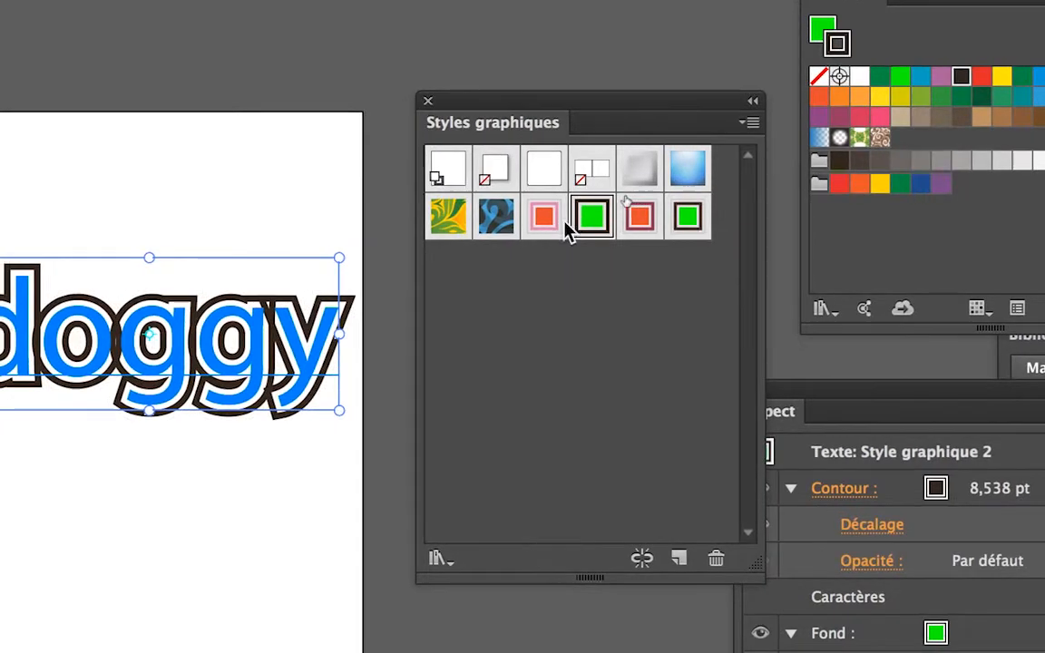
click(562, 224)
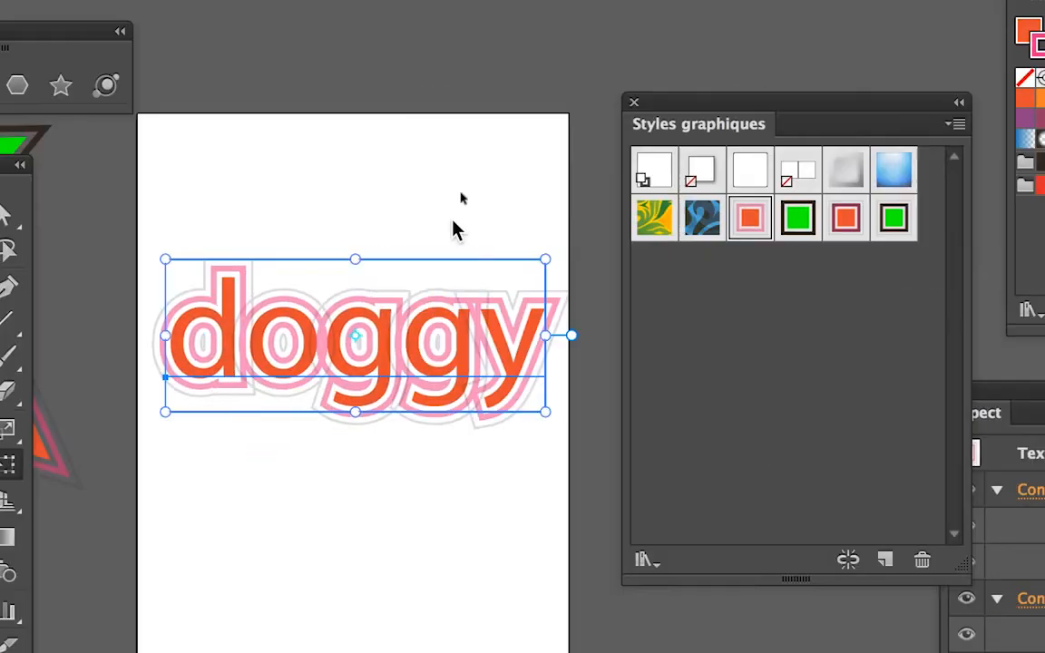
super+click(217, 207)
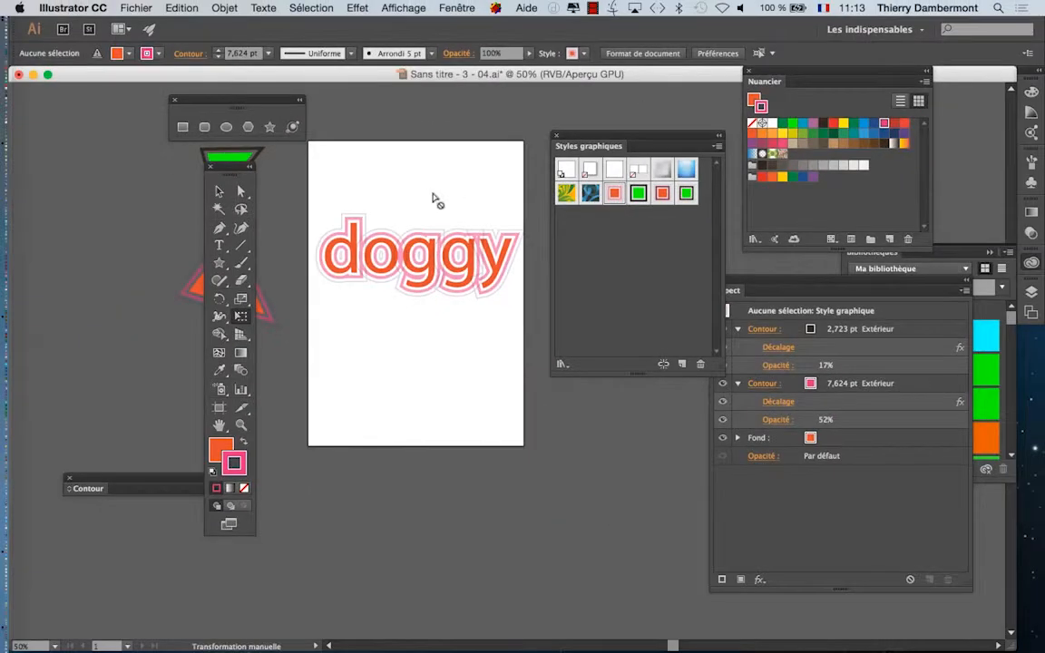
- Move the toolbox and the graphic styles clear of the artboard
drag(229, 169, 88, 128)
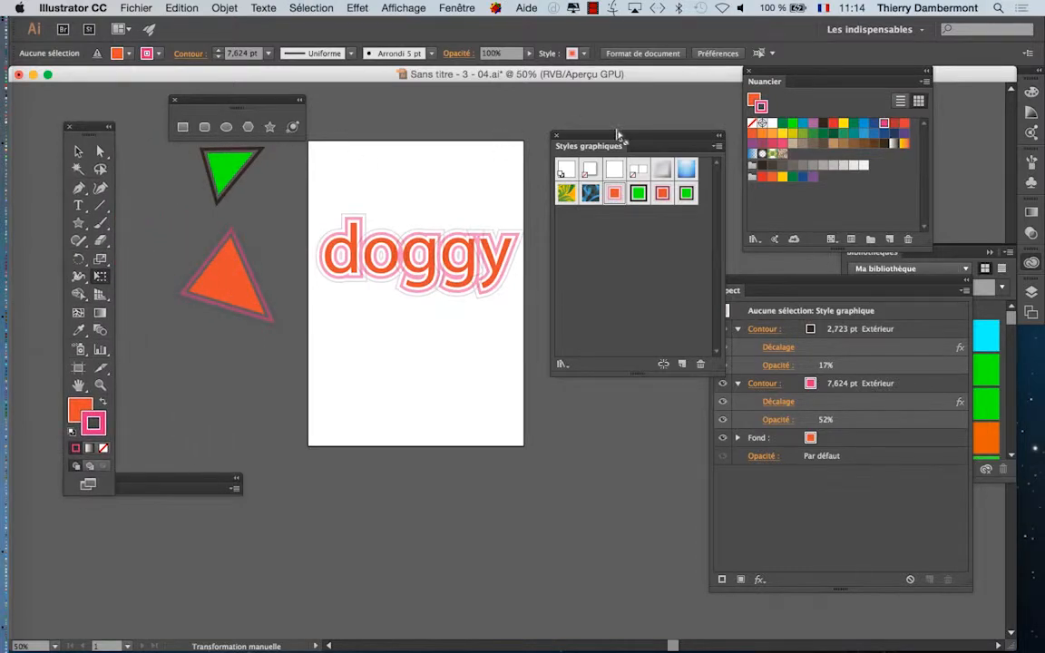
drag(598, 137, 610, 129)
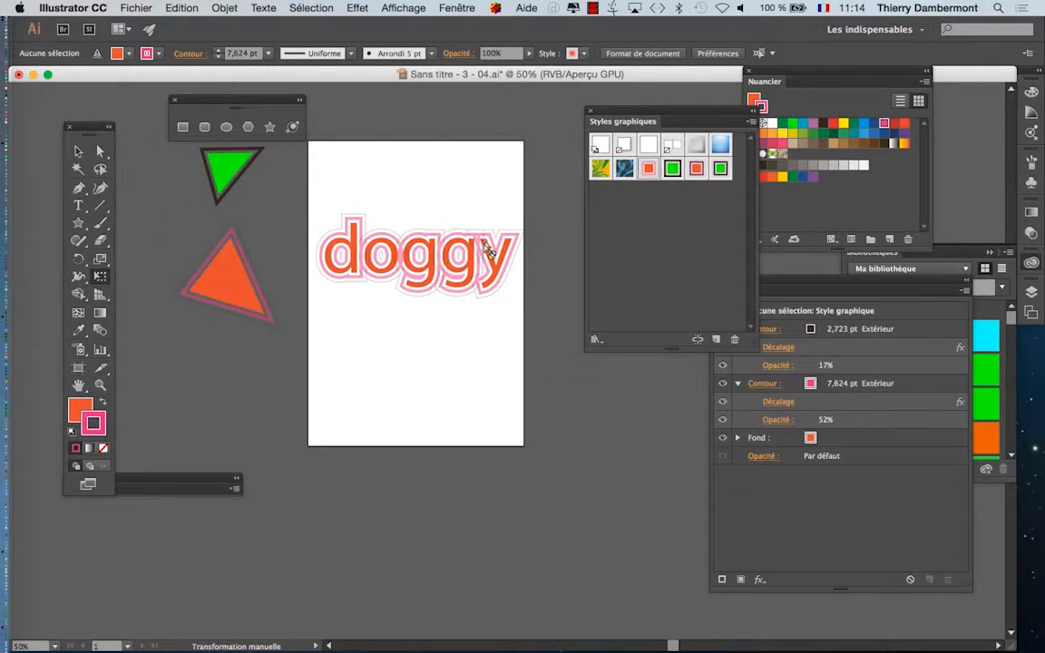
scroll(438, 271, up, 1)
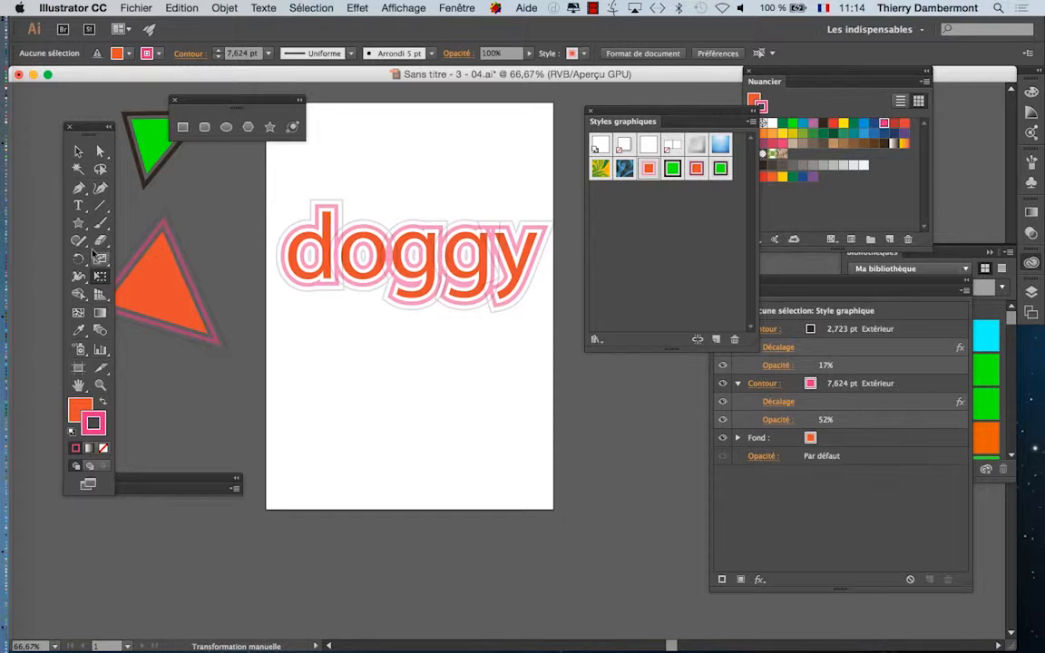
- Replace the first two letters of the styled "doggy" text so that it reads "baggy"
click(78, 206)
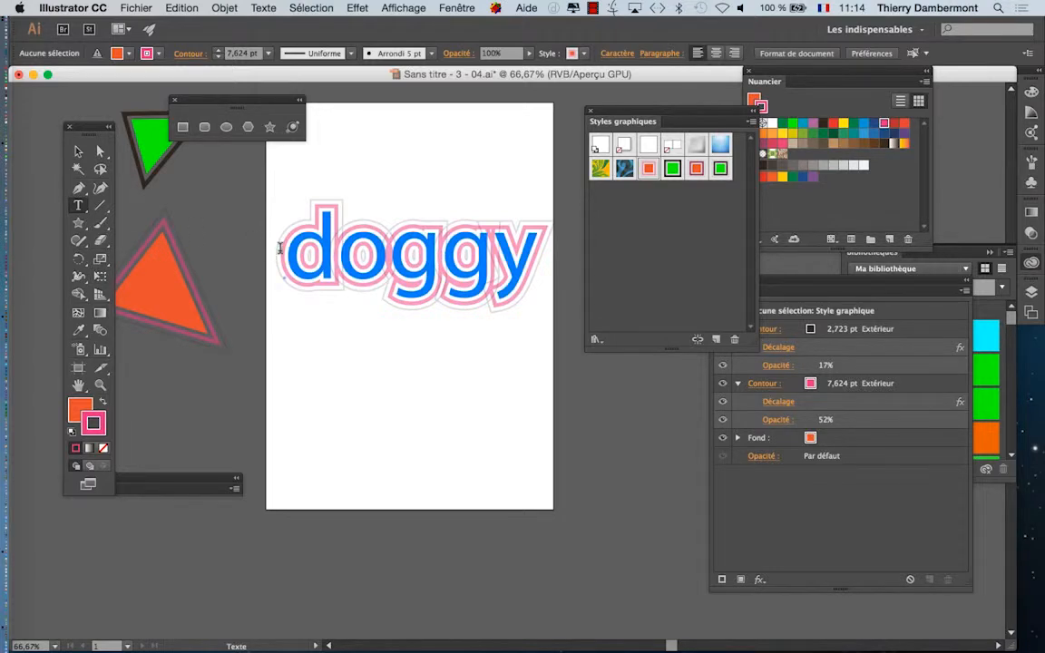
drag(281, 243, 380, 256)
text(b)
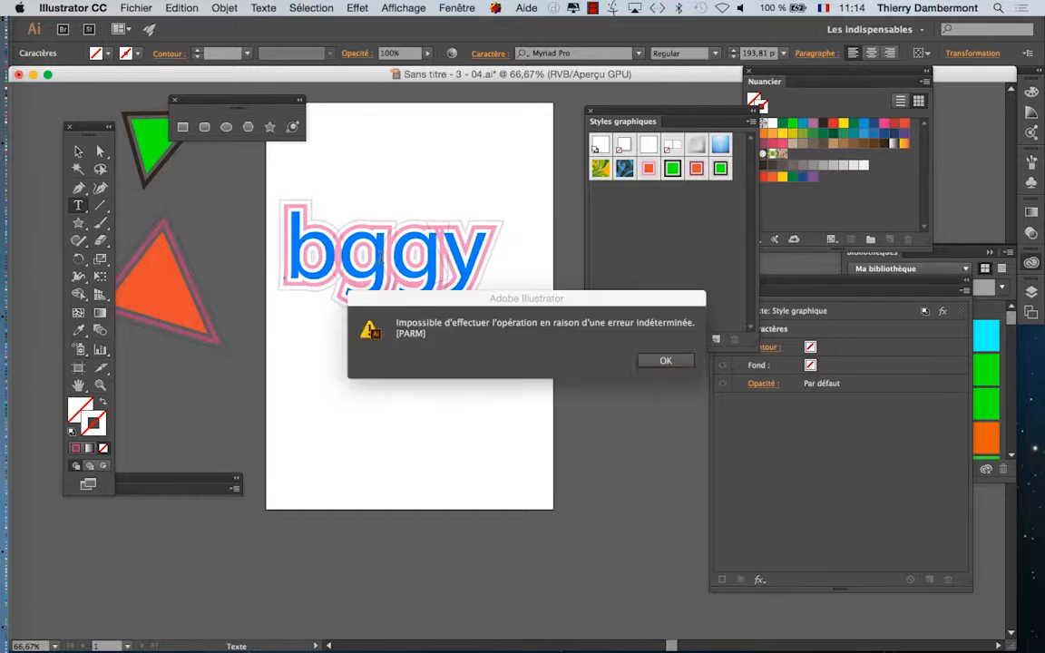
click(664, 360)
click(673, 361)
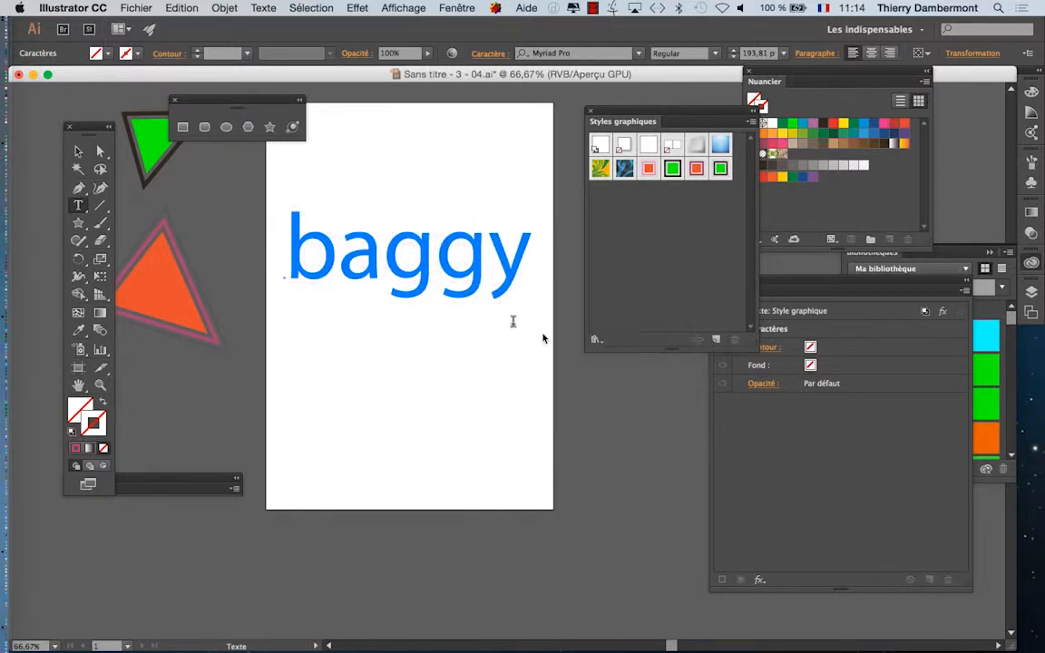
- Try to apply Style graphique 3 to the "baggy" text and deselect it
click(78, 150)
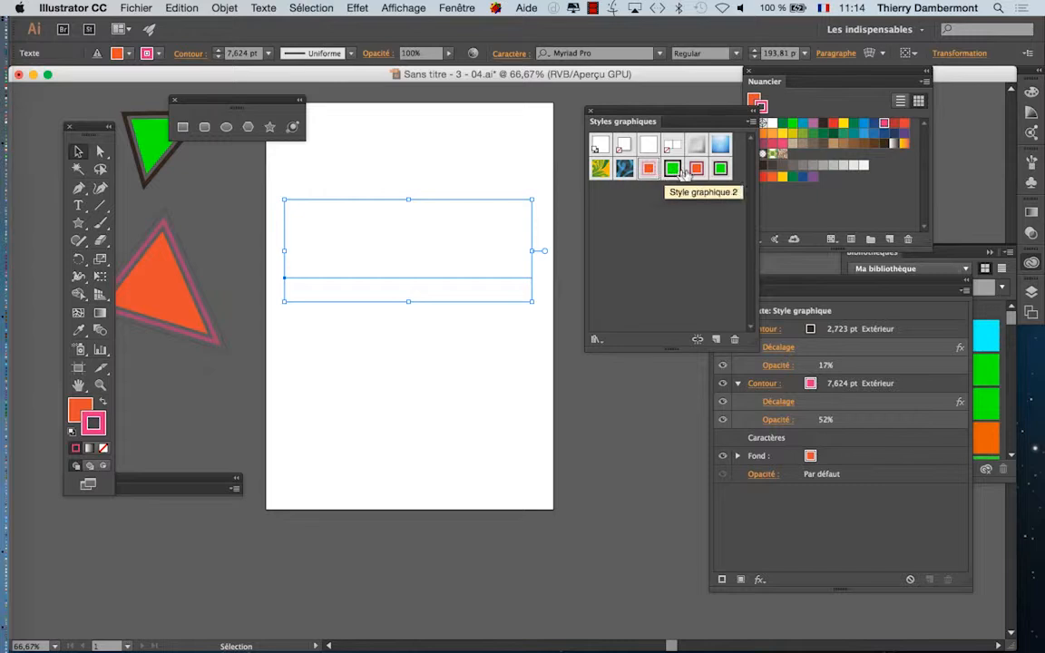
click(696, 169)
click(666, 362)
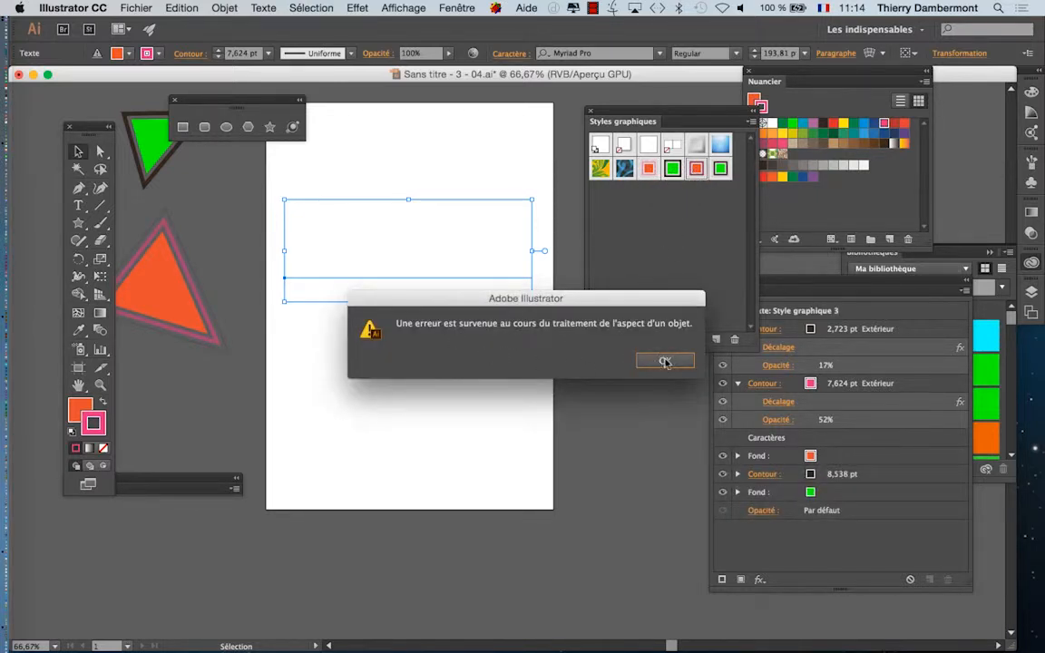
click(666, 362)
click(424, 319)
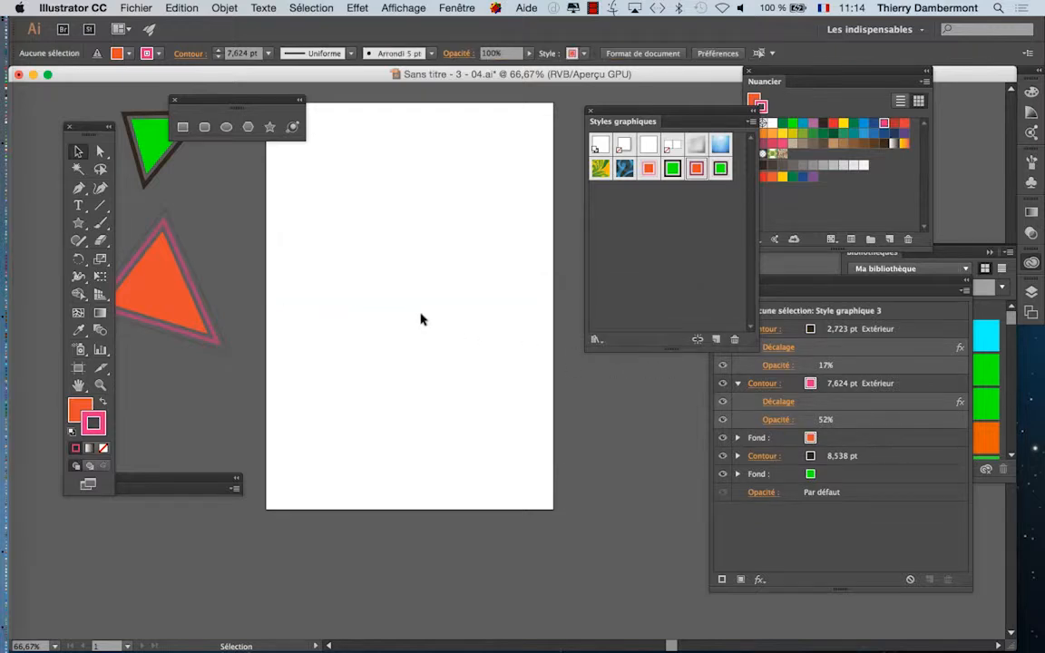
- Inspect the "baggy" text at 100%, undo its last graphic style change and clear the selection
key(super+1)
click(410, 276)
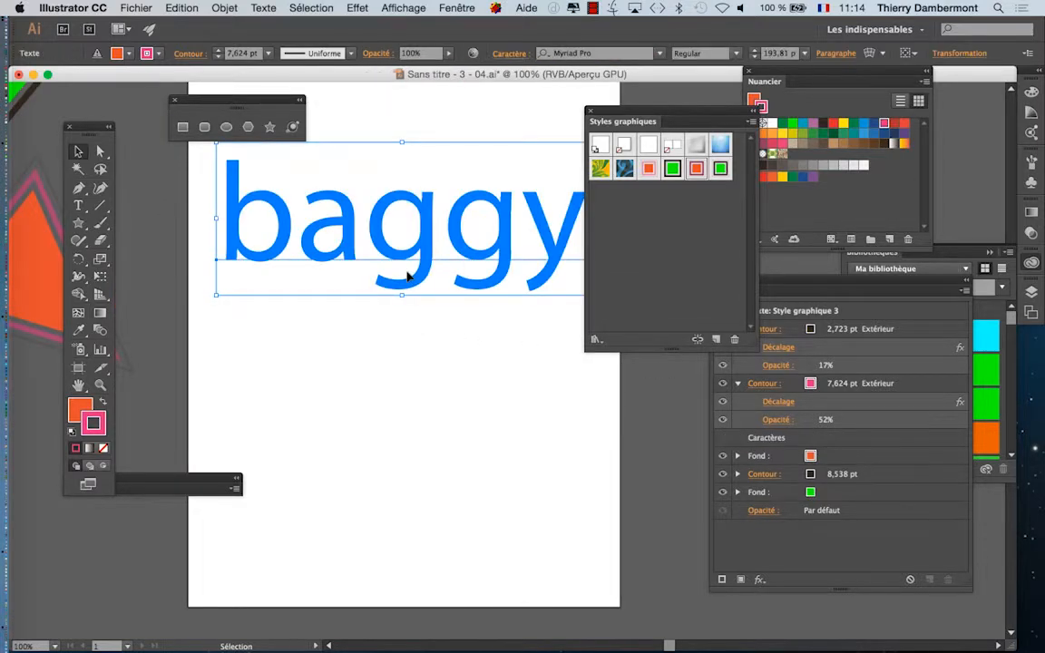
key(a)
click(662, 362)
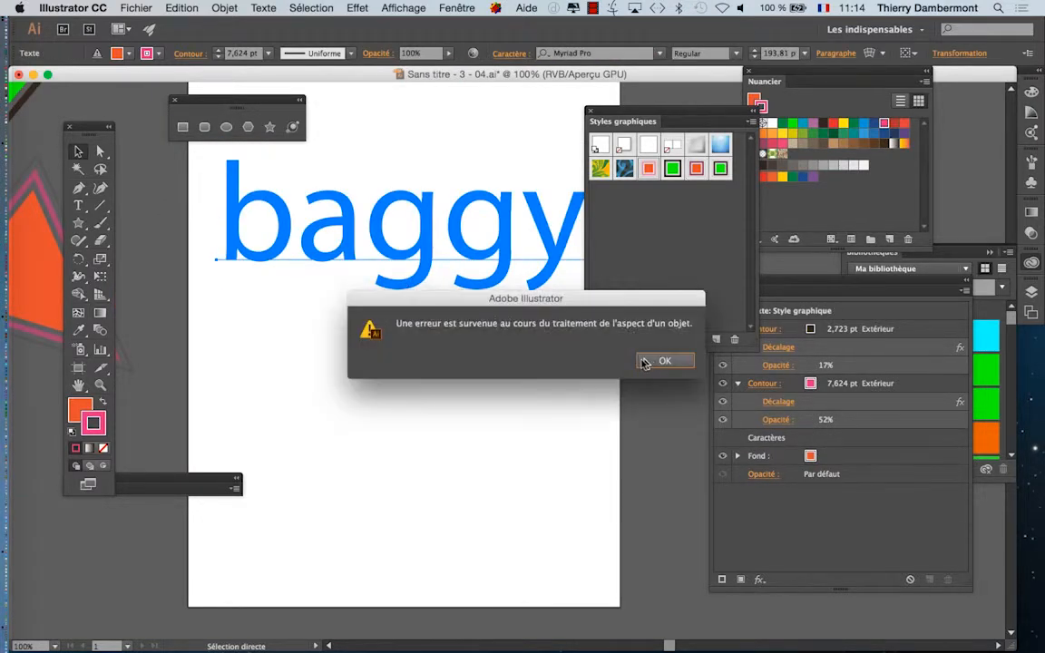
click(664, 361)
key(v)
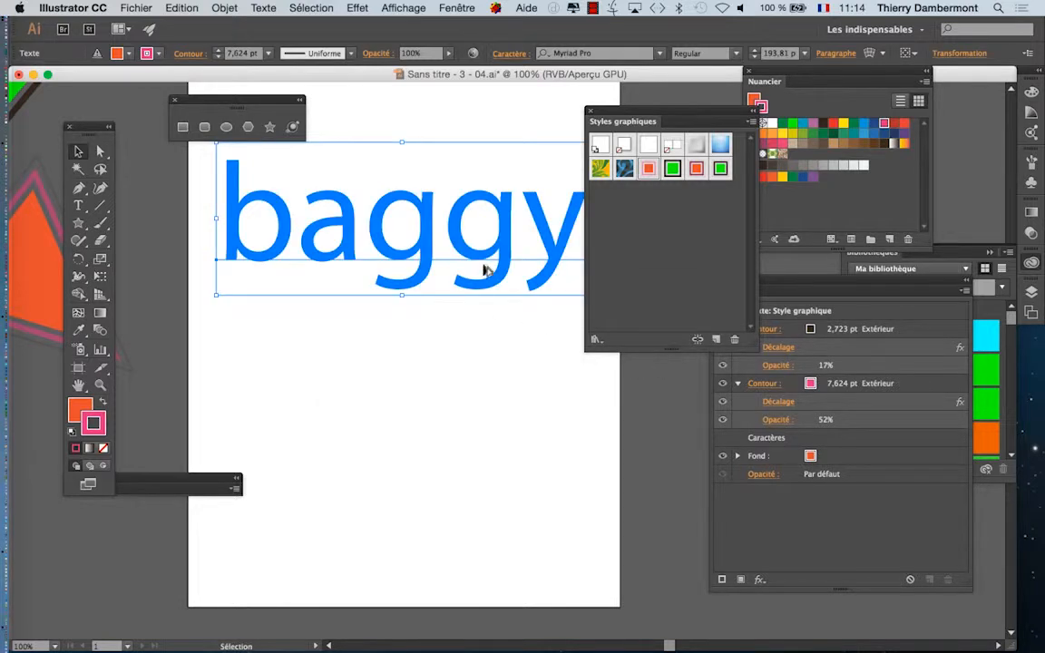
scroll(486, 270, down, 1)
click(469, 337)
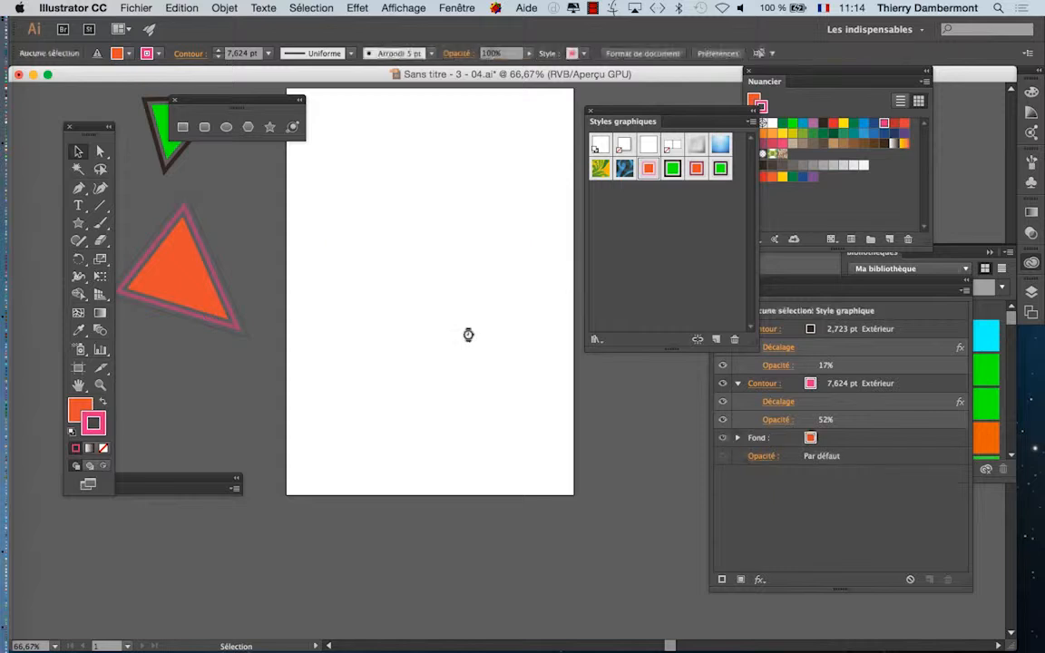
- Place new point text "baggy" on the artboard and enlarge it proportionally to about 200 pt with Free Transform
click(78, 205)
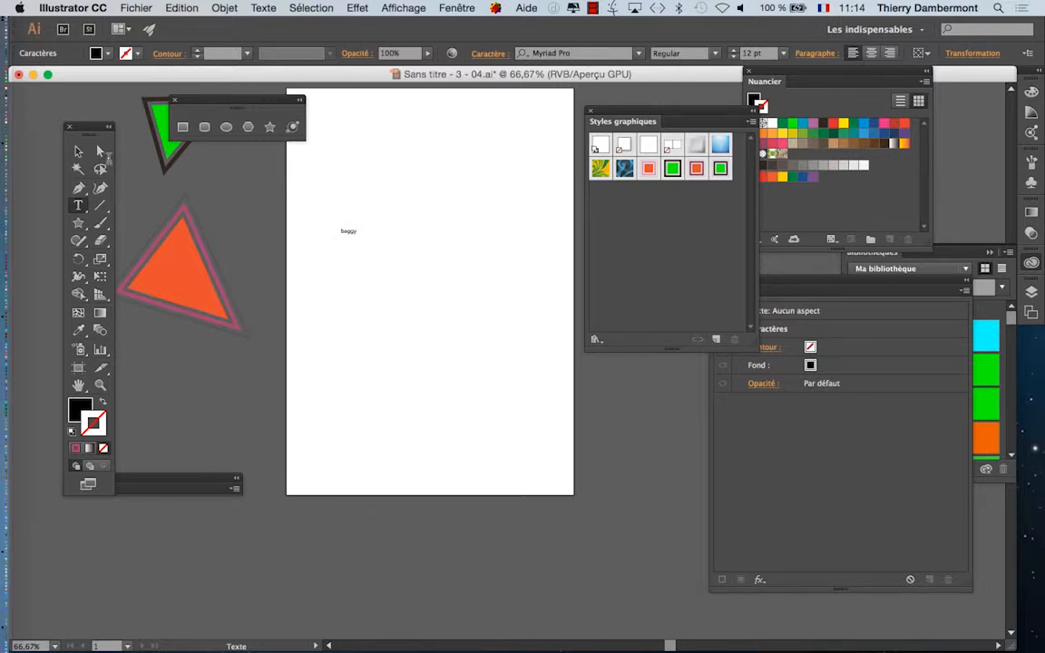
click(78, 152)
click(100, 276)
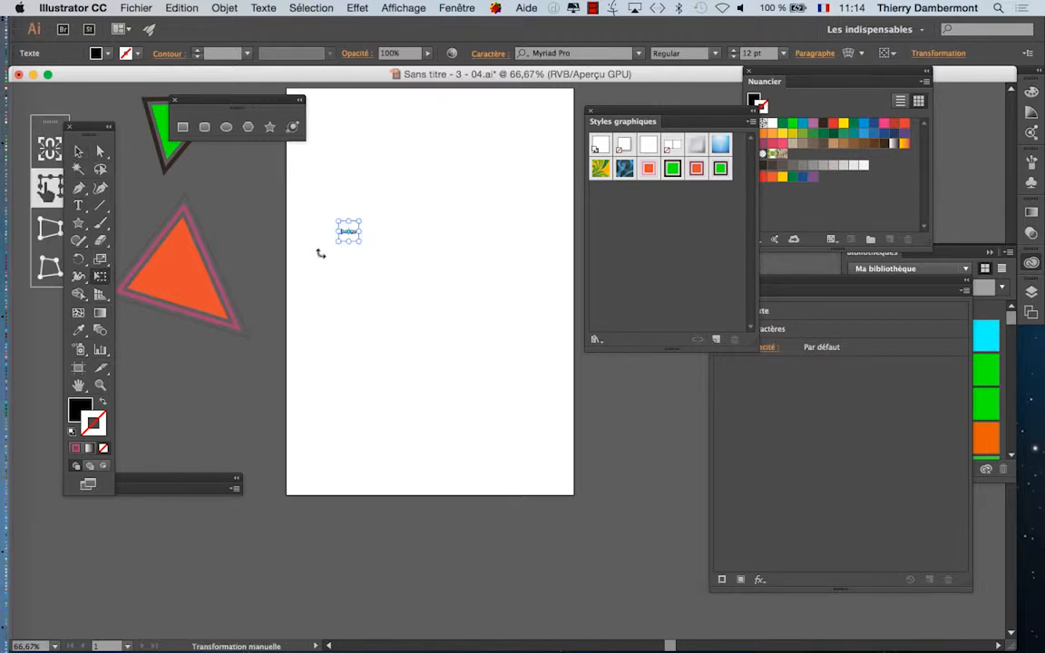
drag(354, 240, 534, 340)
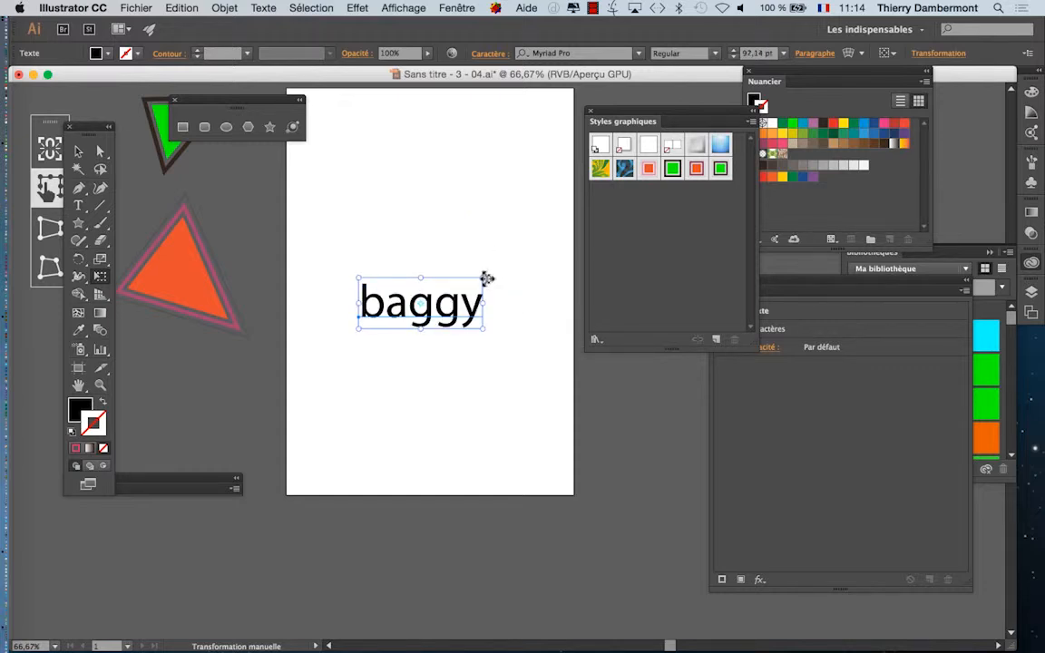
drag(483, 278, 552, 233)
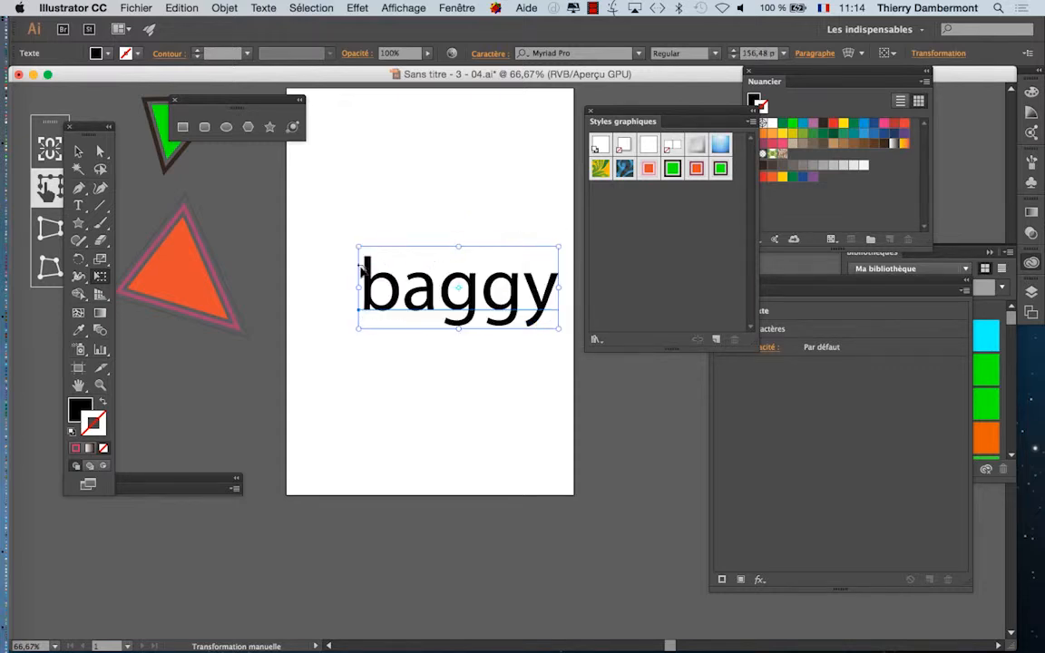
drag(360, 246, 304, 221)
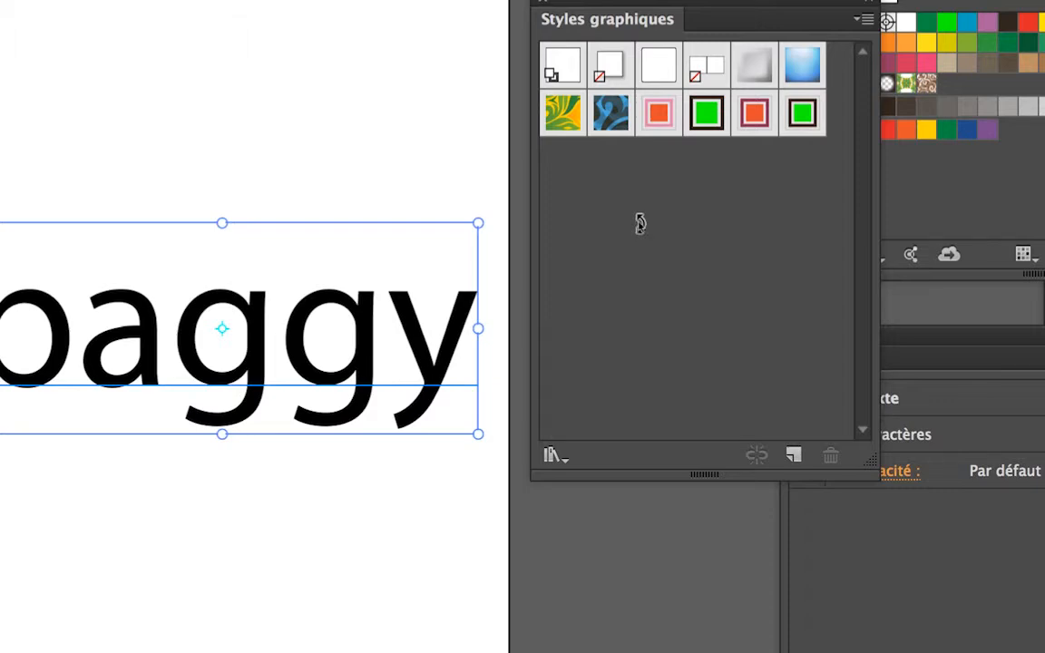
- Apply the orange style with the pink border, Style graphique, to the new "baggy" text and deselect it
click(657, 113)
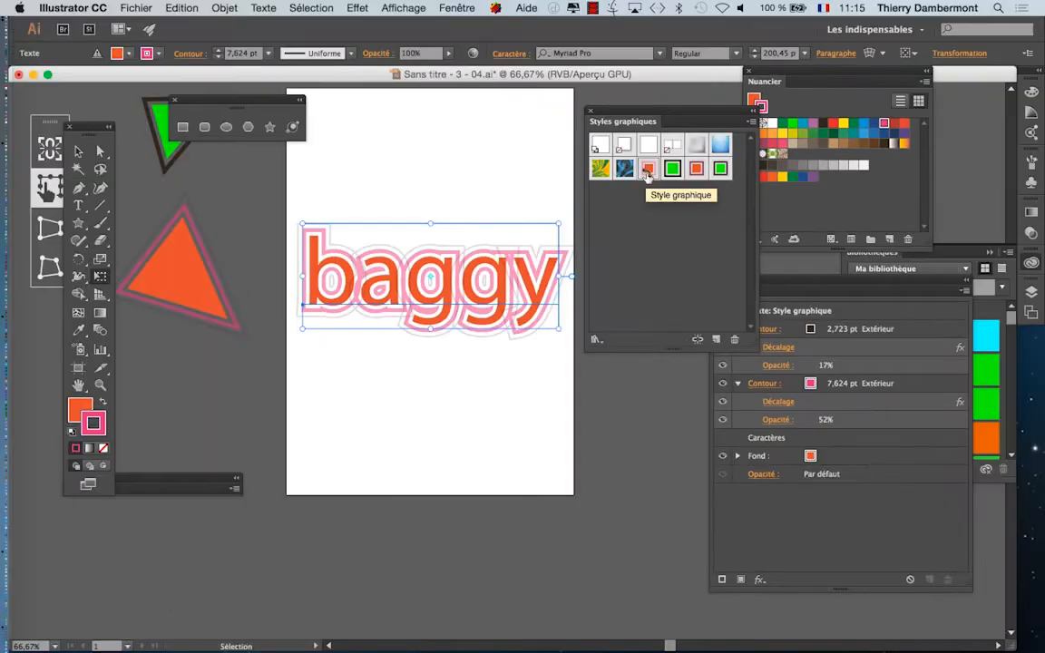
click(78, 151)
click(404, 154)
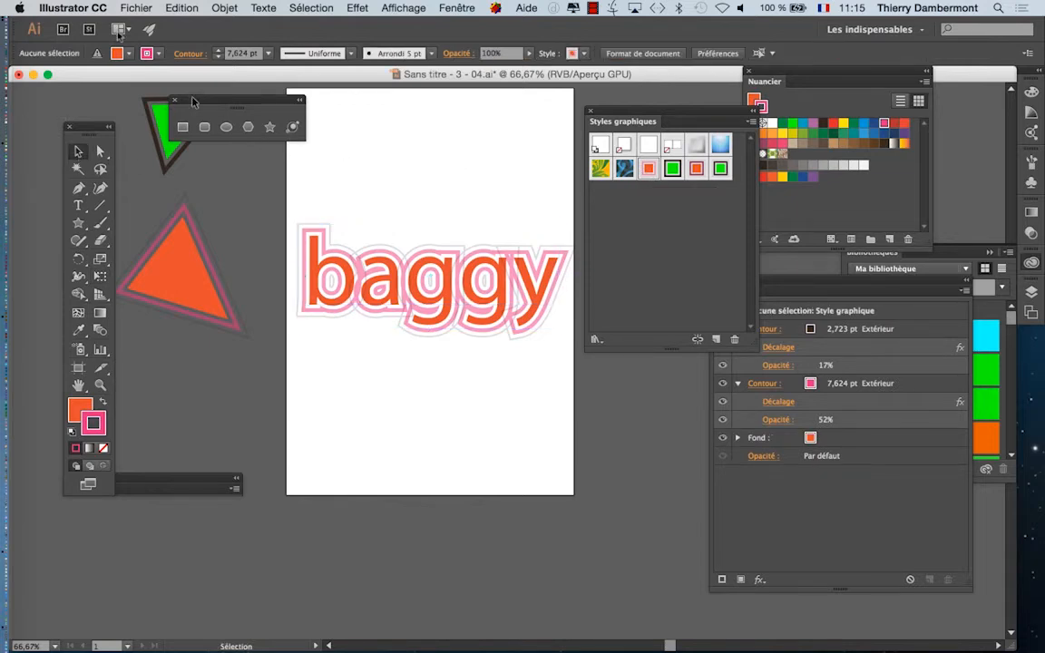
- Save the document as a new Illustrator CC file in the same folder, changing the final digit of its file name
click(134, 8)
click(187, 134)
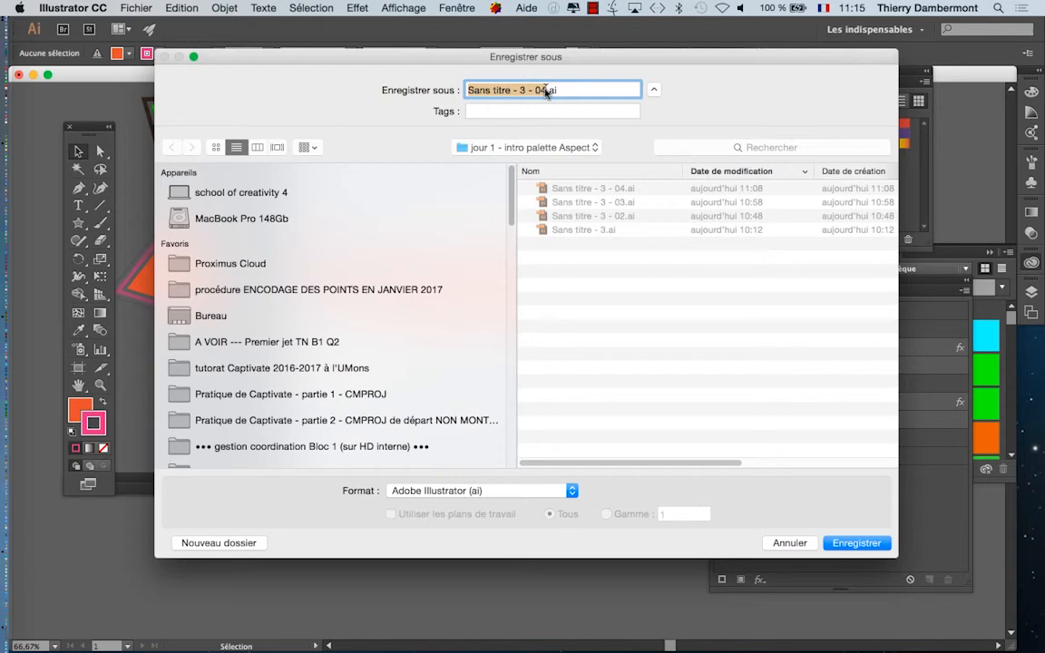
click(546, 90)
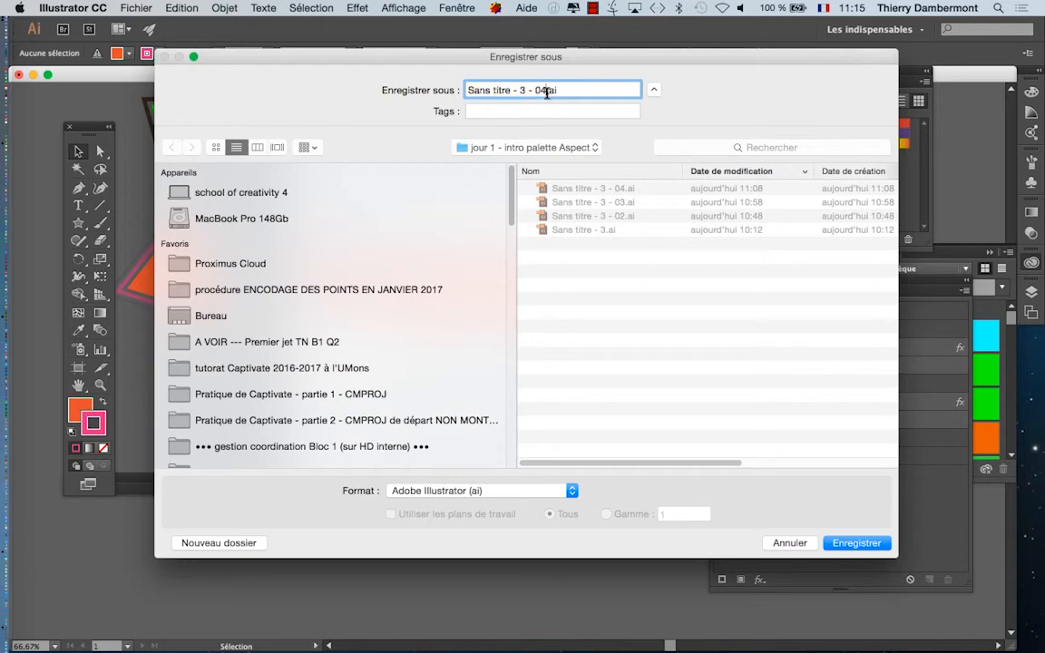
key(BackSpace)
key(Return)
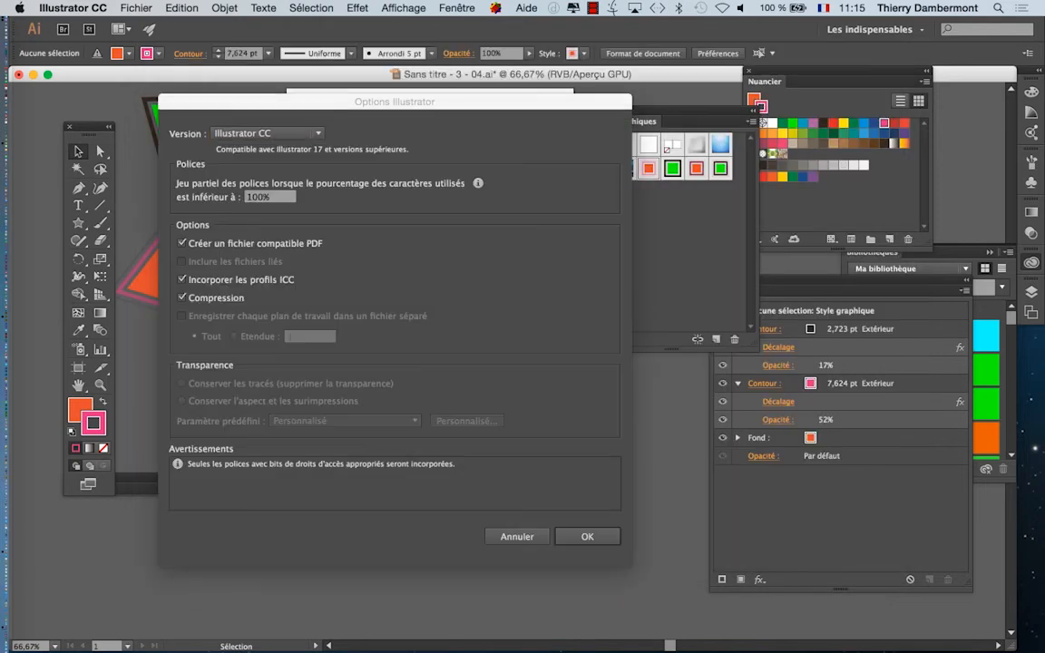
click(588, 537)
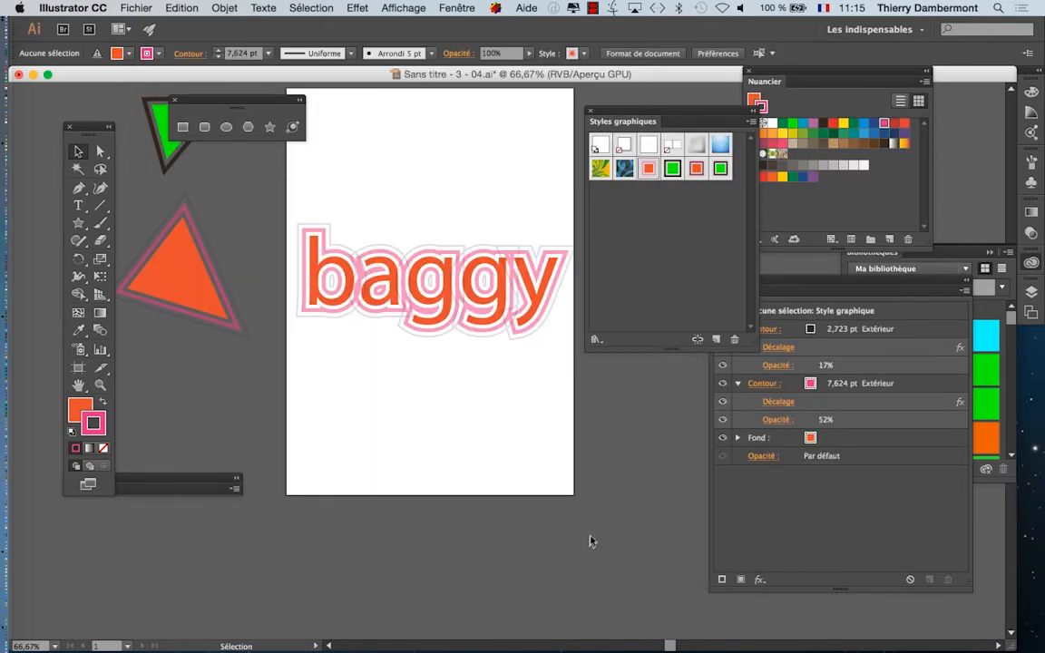